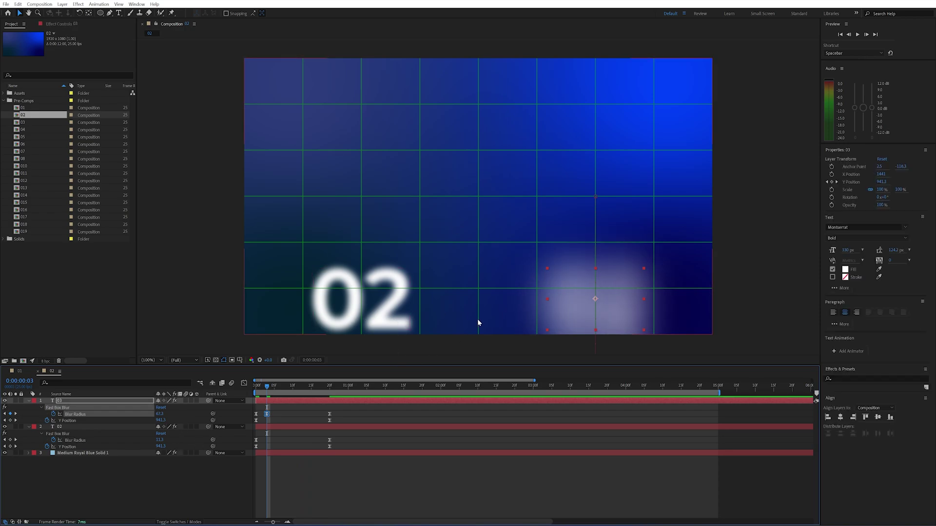
Try a different Blur Radius on the lower text layer at frame 3.
drag(162, 440, 171, 440)
click(163, 440)
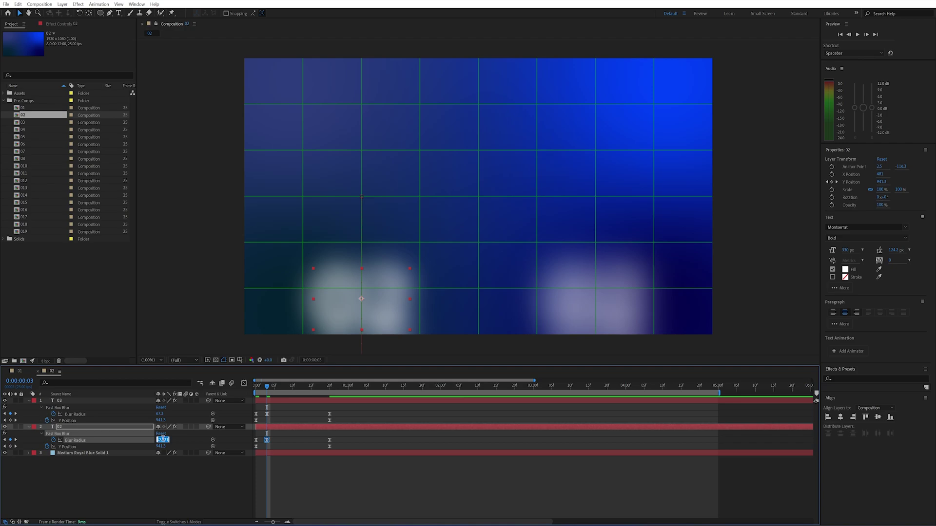
text(6)
key(Return)
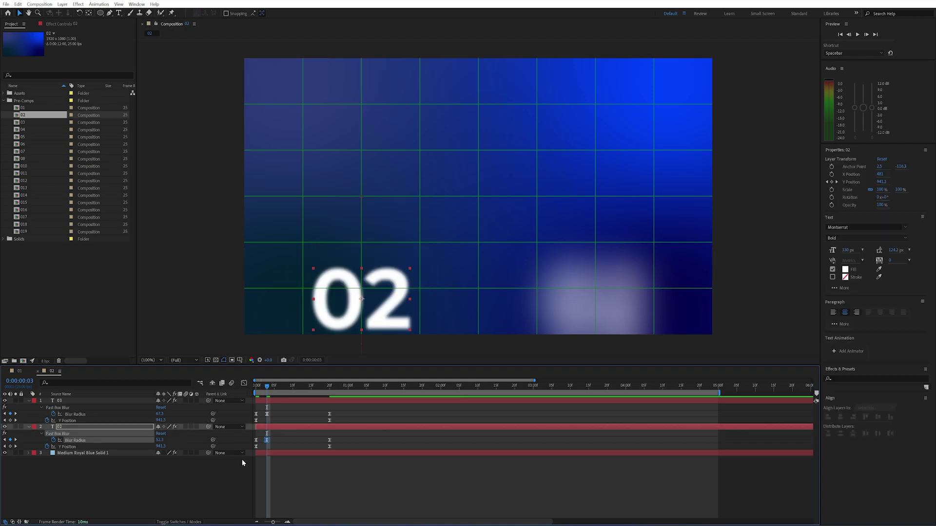
Delete the Blur Radius keyframes at frame 3 on both text layers and return the playhead to frame 0.
click(266, 414)
click(294, 471)
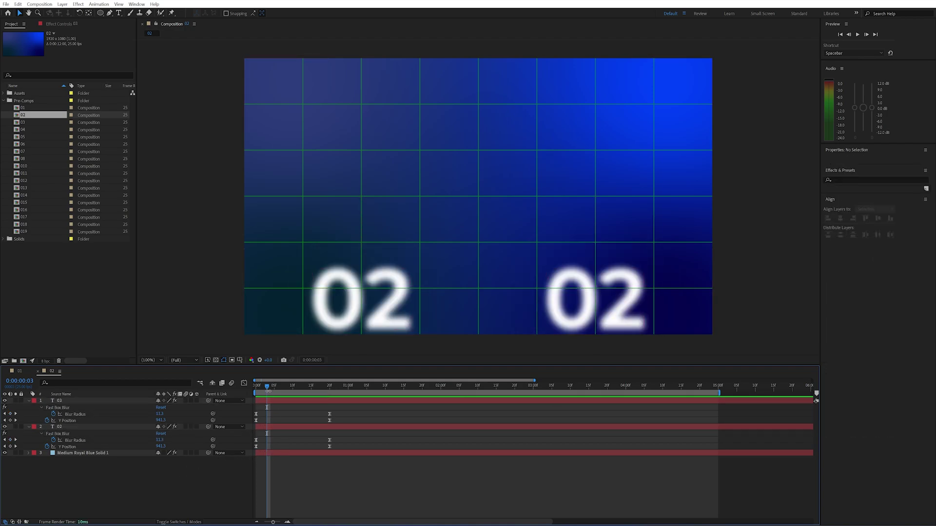
mouse_move(268, 386)
mouse_down()
mouse_move(331, 394)
mouse_move(256, 388)
mouse_up()
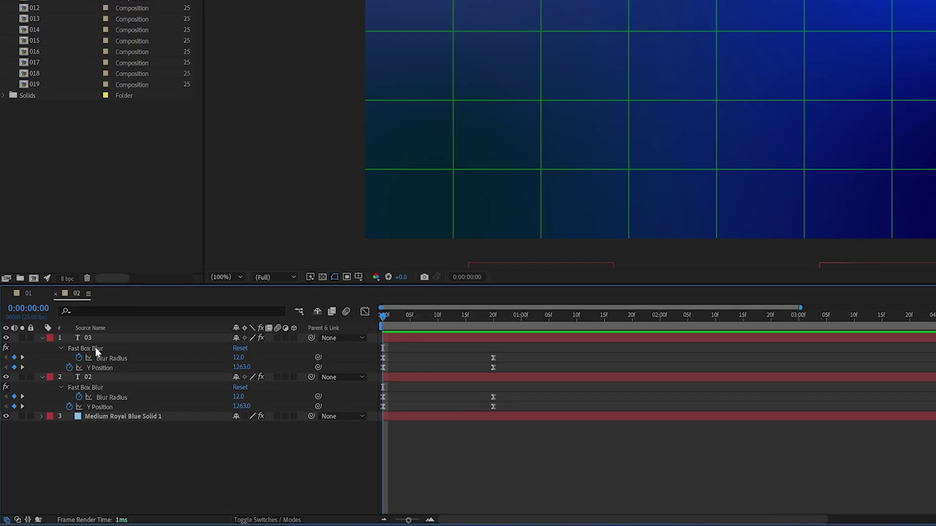
Replace layer 03's Fast Box Blur with a copy of layer 02's effect made with relative property links.
click(96, 349)
key(Delete)
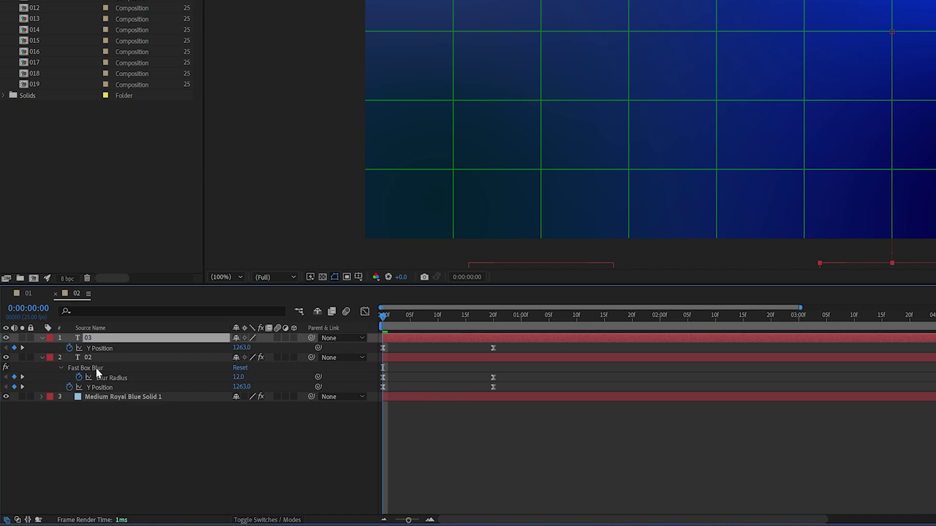
click(95, 367)
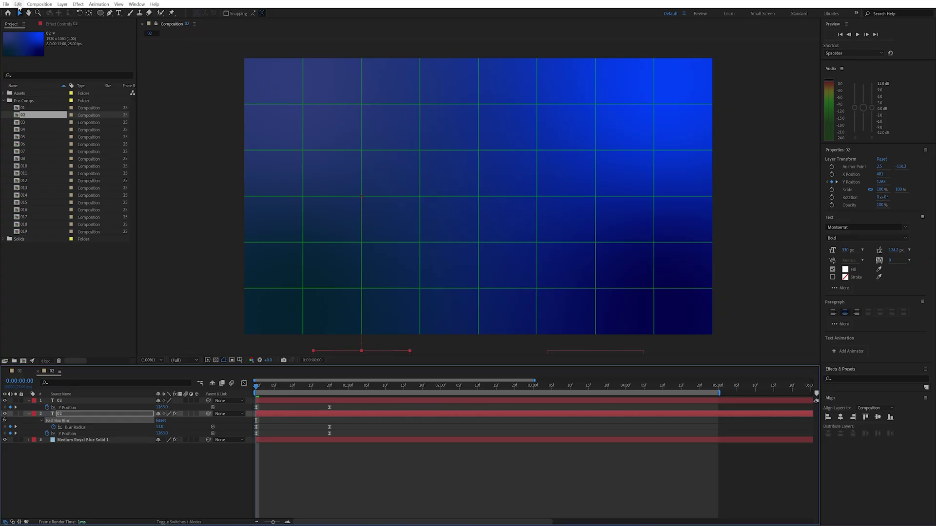
click(18, 5)
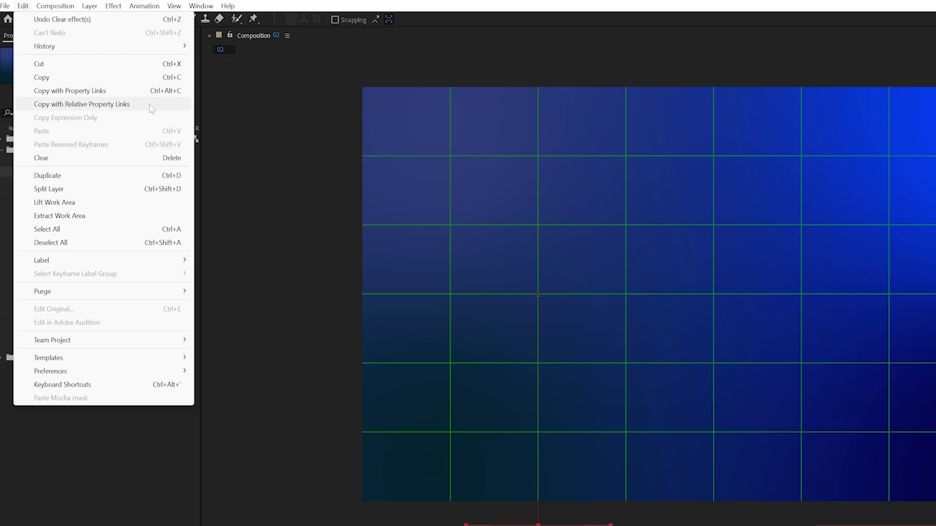
click(82, 104)
click(119, 336)
key(ctrl+v)
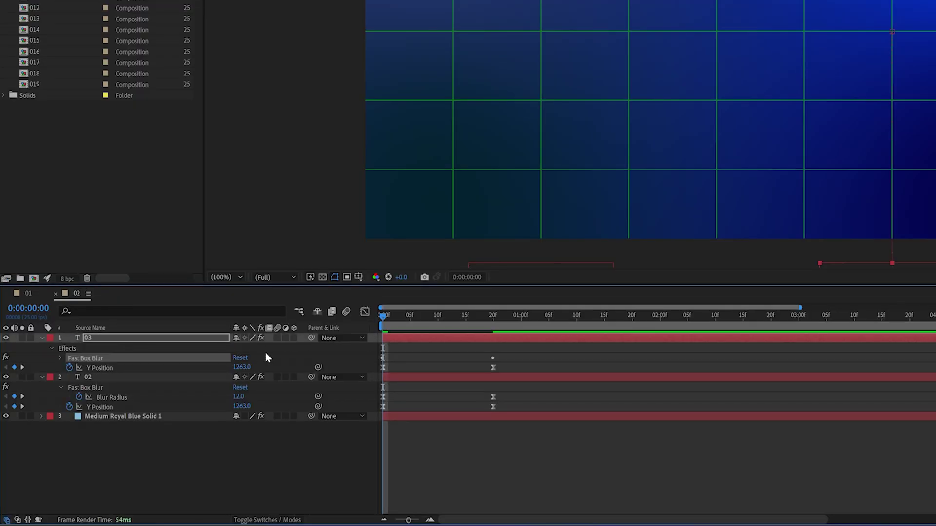
Reveal the linked blur properties on layer 03 and test the link by changing layer 02's Blur Radius at frame 14.
click(60, 359)
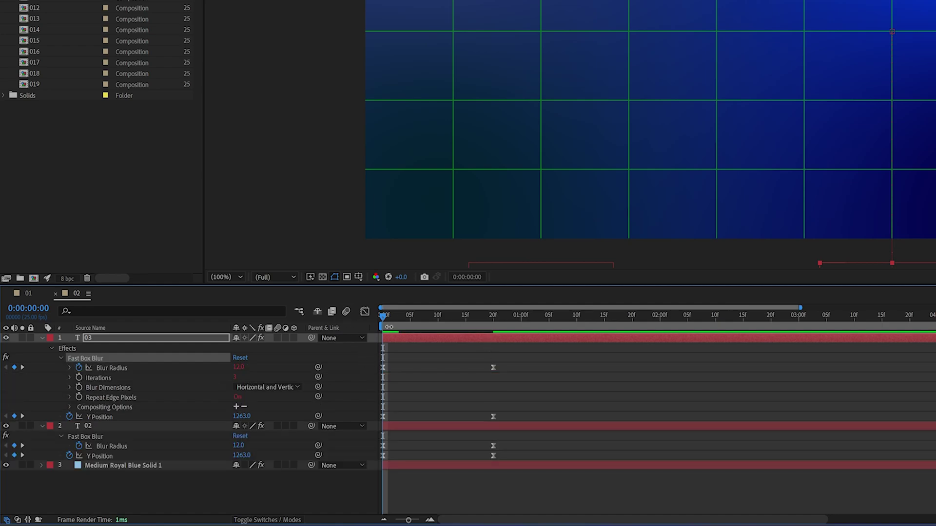
drag(390, 315, 460, 315)
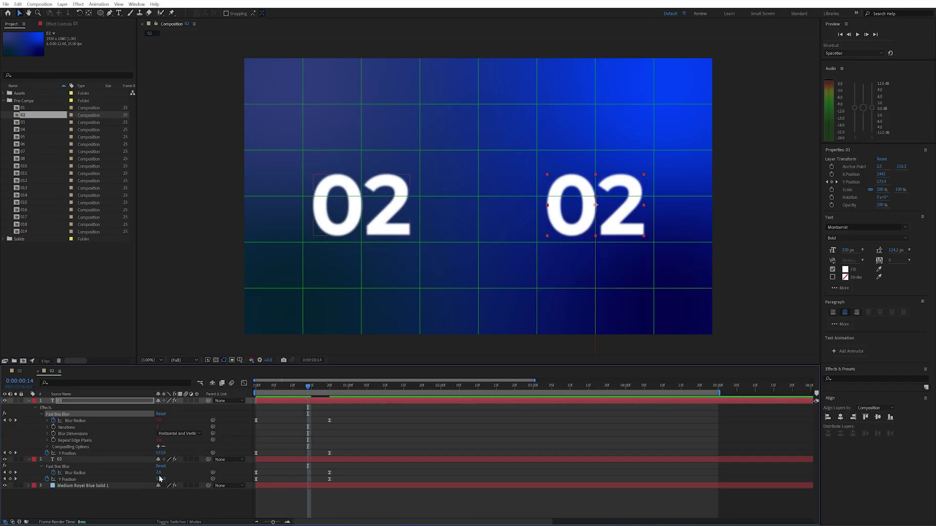
drag(159, 473, 268, 458)
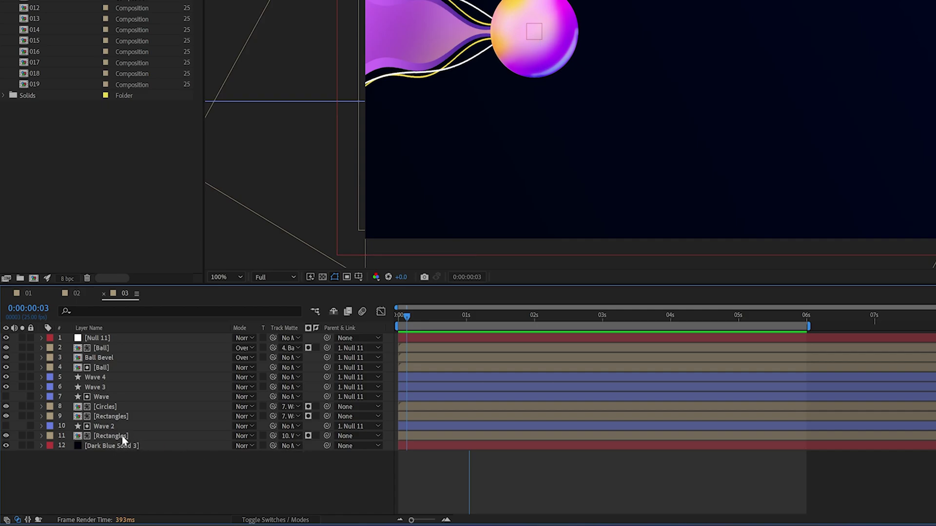
Select the Null 11, both Ball, Ball Bevel, Circles and both Rectangles layers one by one, and clear the selection.
click(122, 436)
ctrl+click(137, 416)
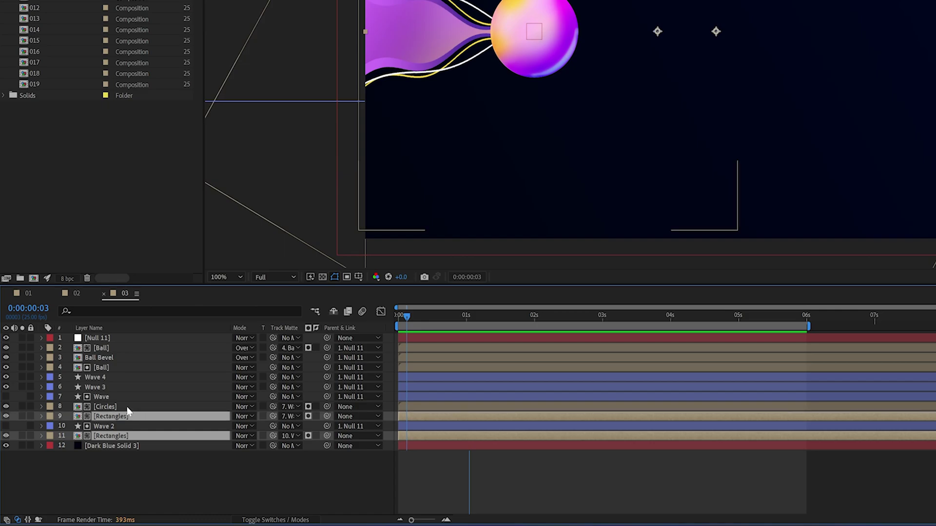
ctrl+click(123, 407)
ctrl+click(111, 367)
ctrl+click(124, 358)
ctrl+click(132, 348)
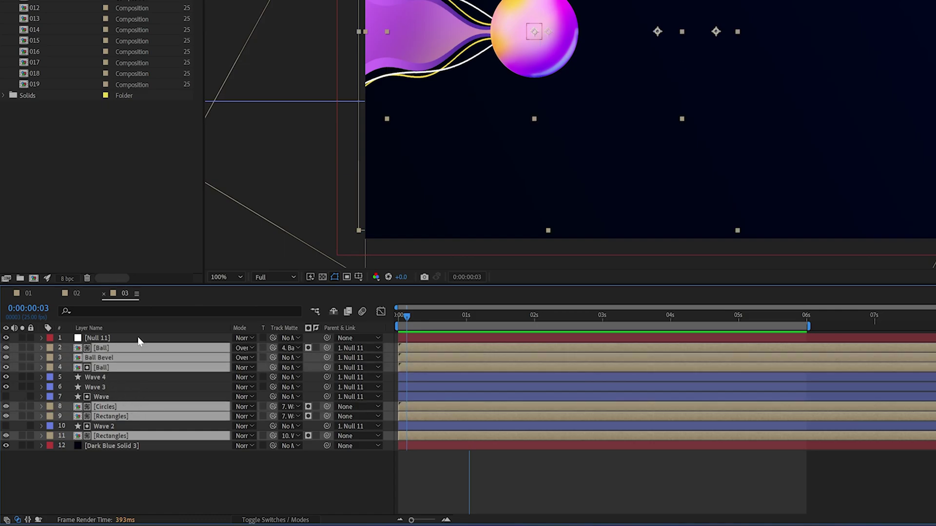
ctrl+click(138, 338)
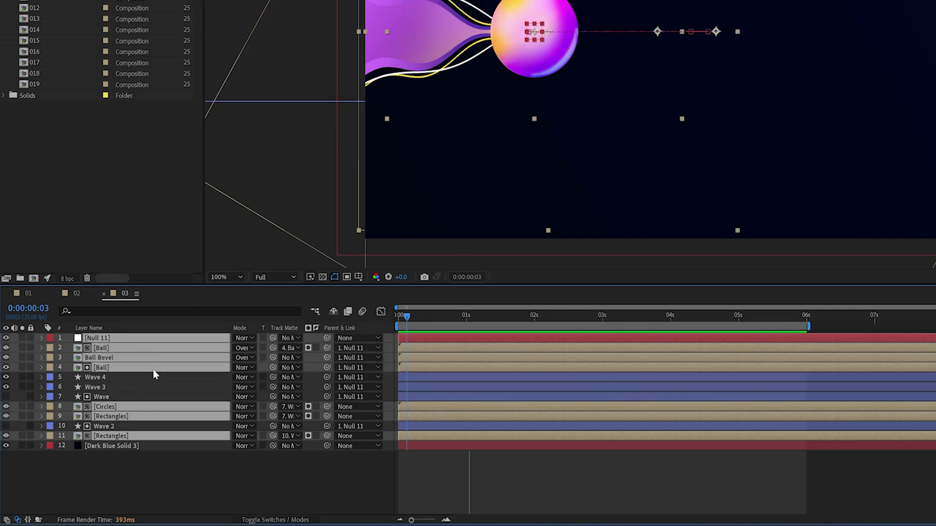
click(194, 463)
Select the Dark Blue Solid 3, Wave 2, Wave and Wave 3 layers and invert the selection.
click(152, 448)
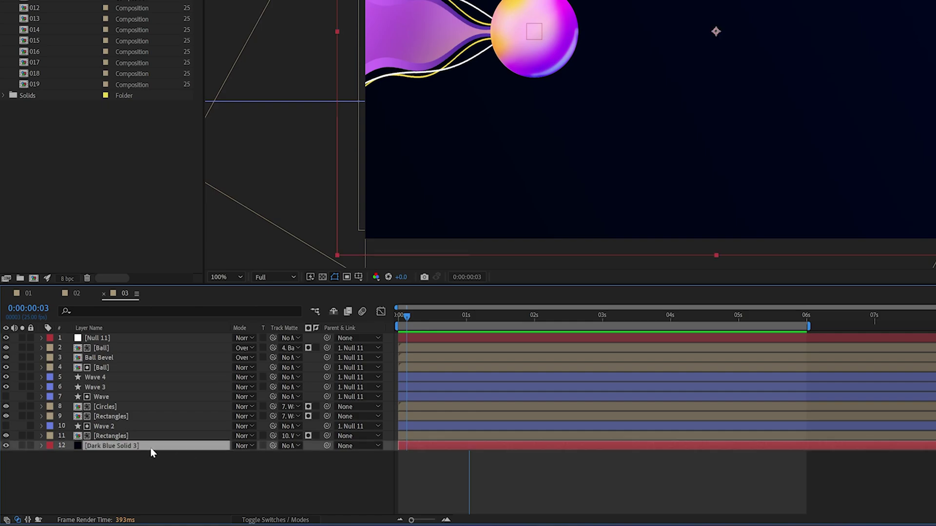
ctrl+click(137, 427)
ctrl+click(101, 397)
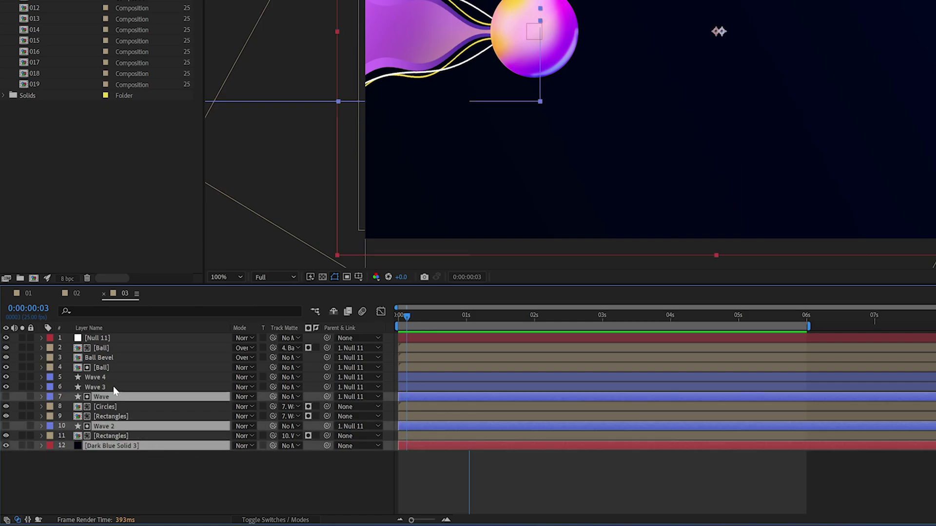
ctrl+click(114, 387)
right_click(149, 427)
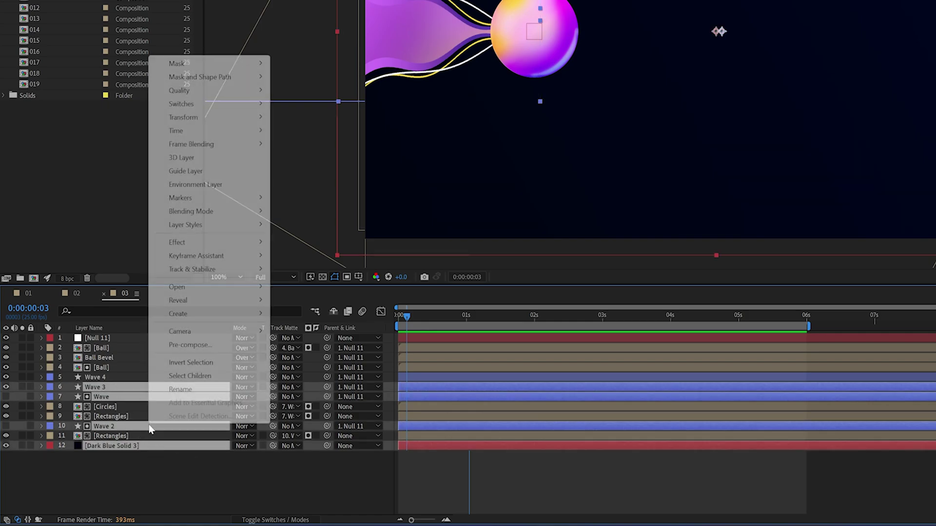
click(188, 363)
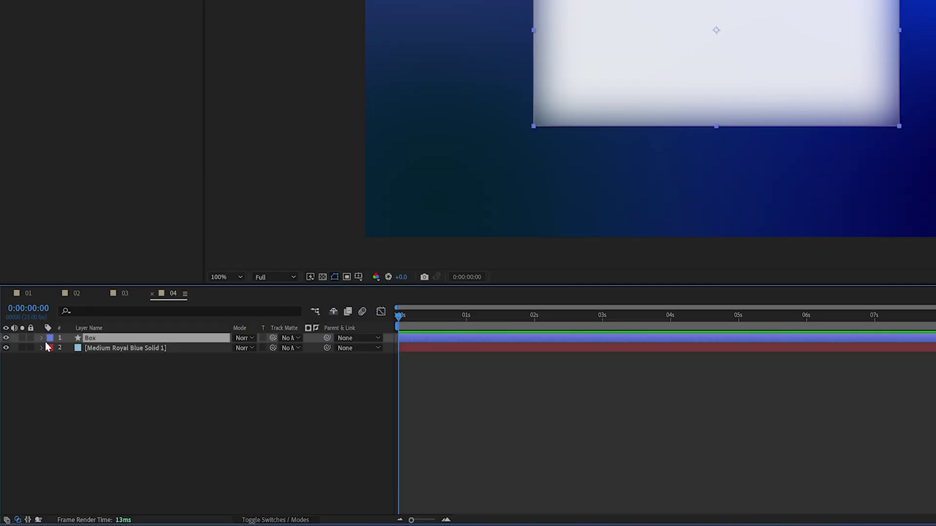
Expand the Box layer's rectangle path and transform properties, and try a Roundness of 52 and a Skew of 16.
click(42, 338)
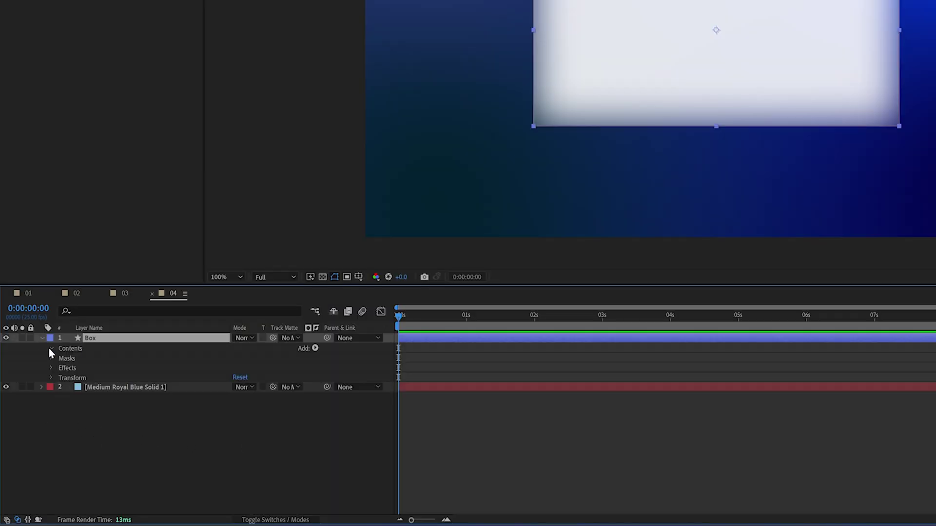
click(49, 348)
click(60, 358)
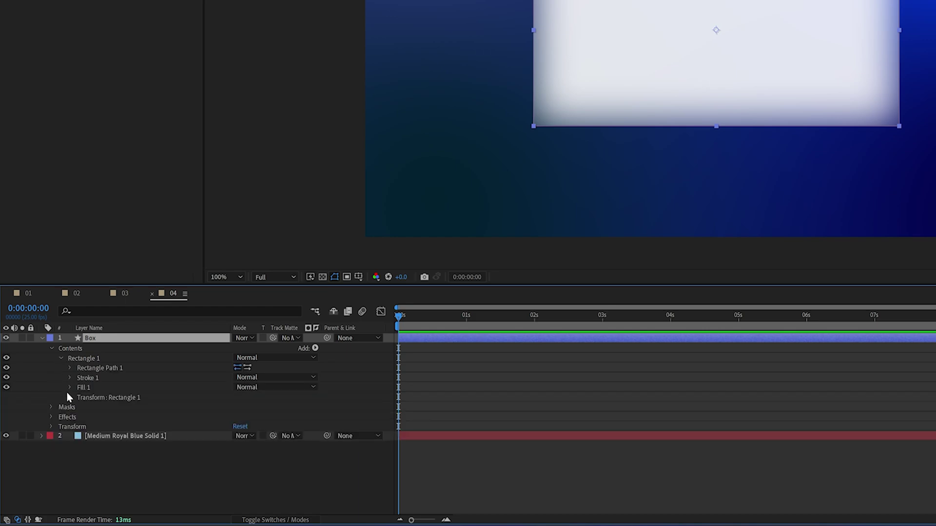
click(70, 397)
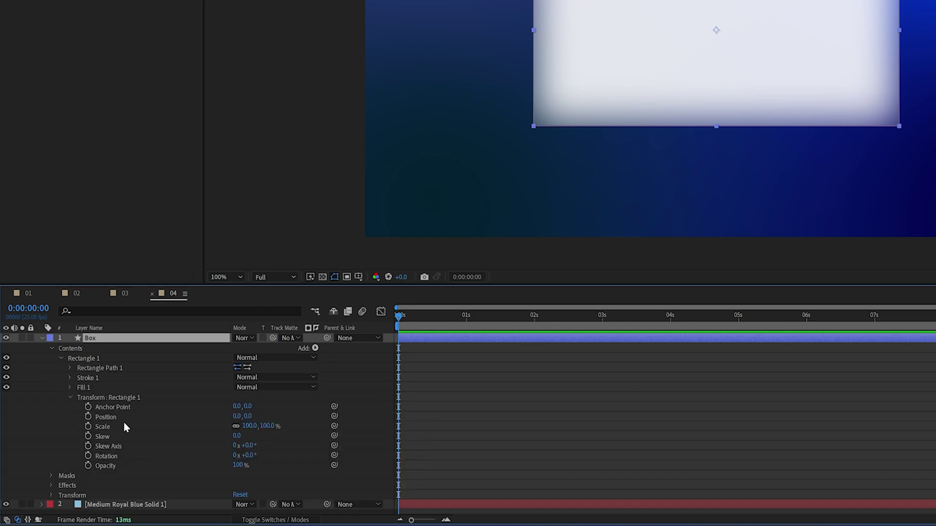
click(70, 368)
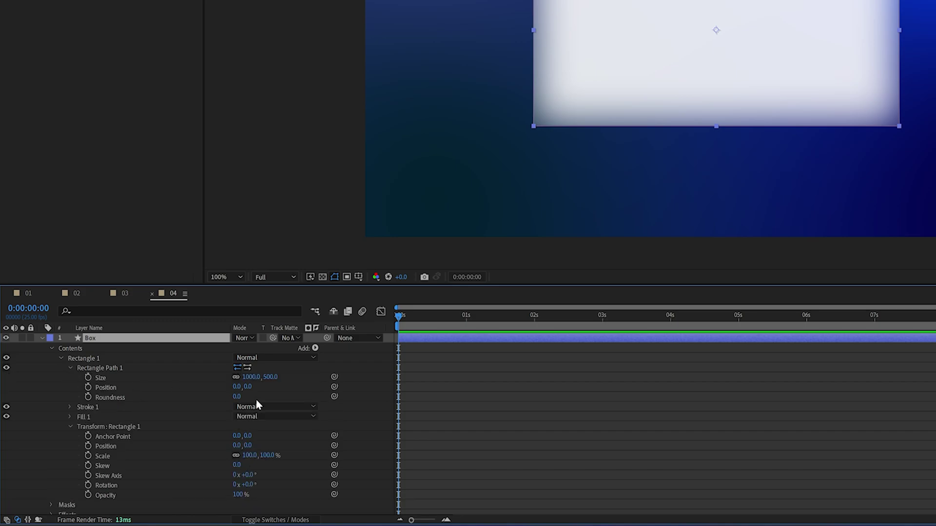
drag(242, 396, 267, 399)
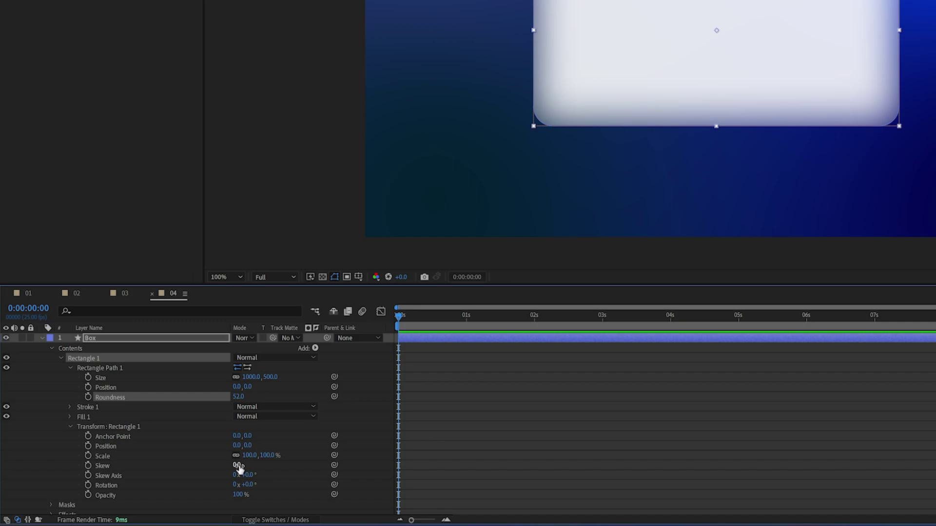
drag(238, 466, 246, 465)
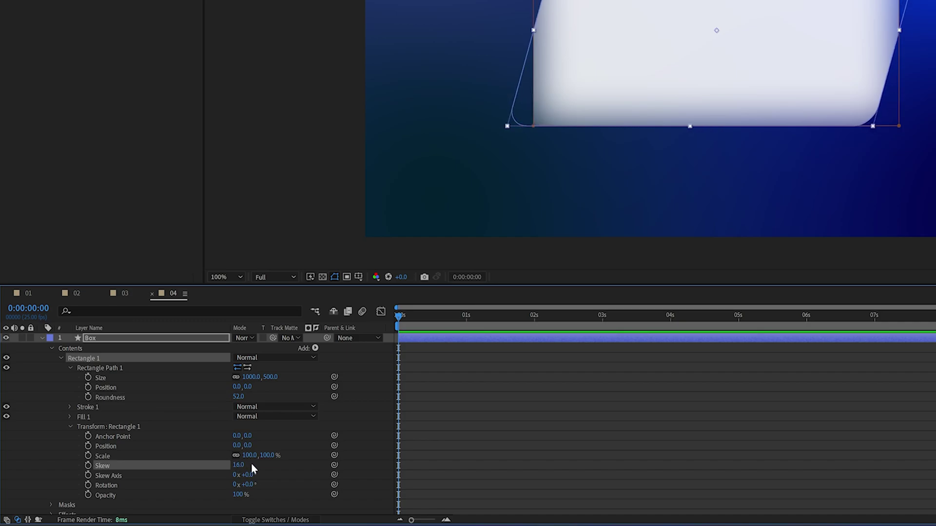
Undo the skew and roundness changes, collapse the Box layer's properties and deselect it.
key(ctrl+z)
key(ctrl+z)
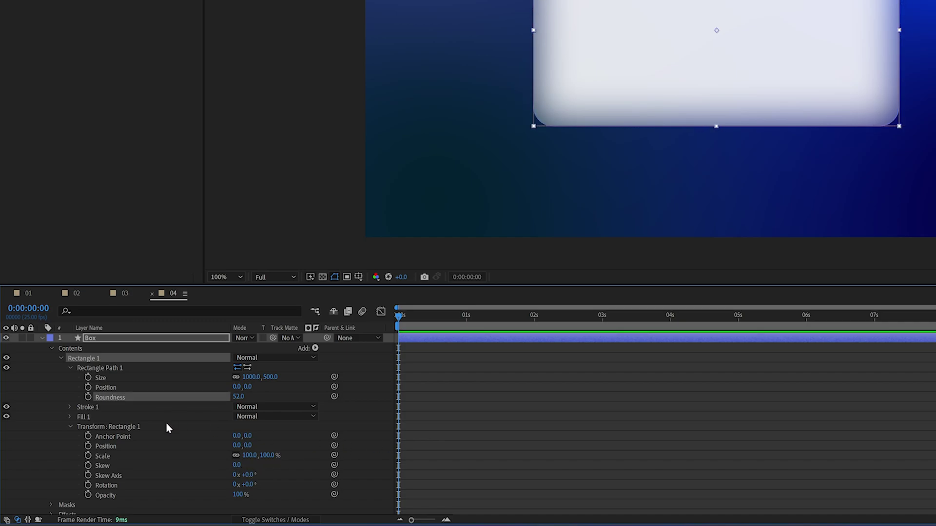
key(ctrl+z)
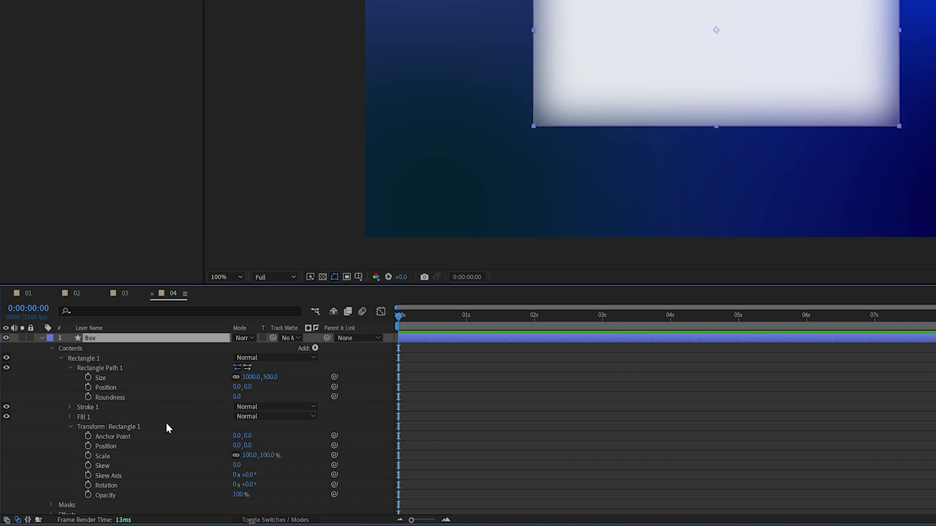
click(209, 375)
click(126, 341)
key(u)
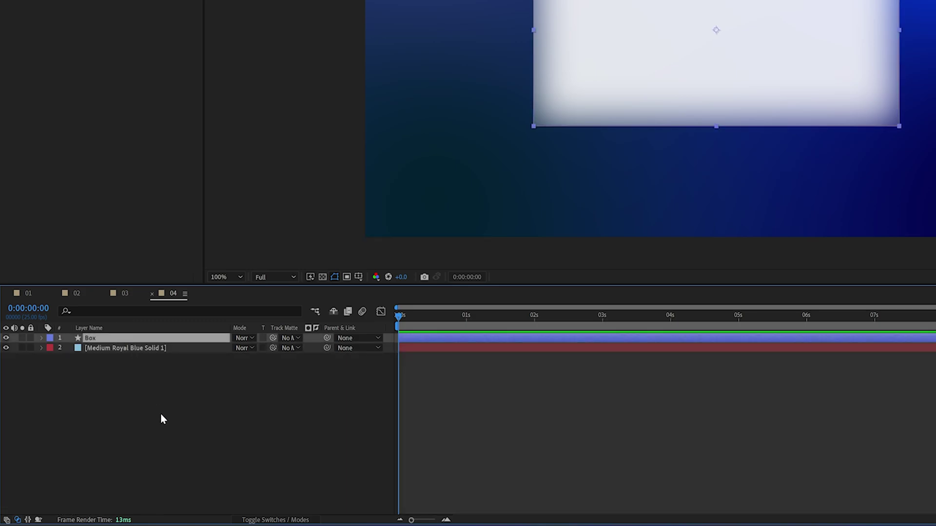
click(160, 413)
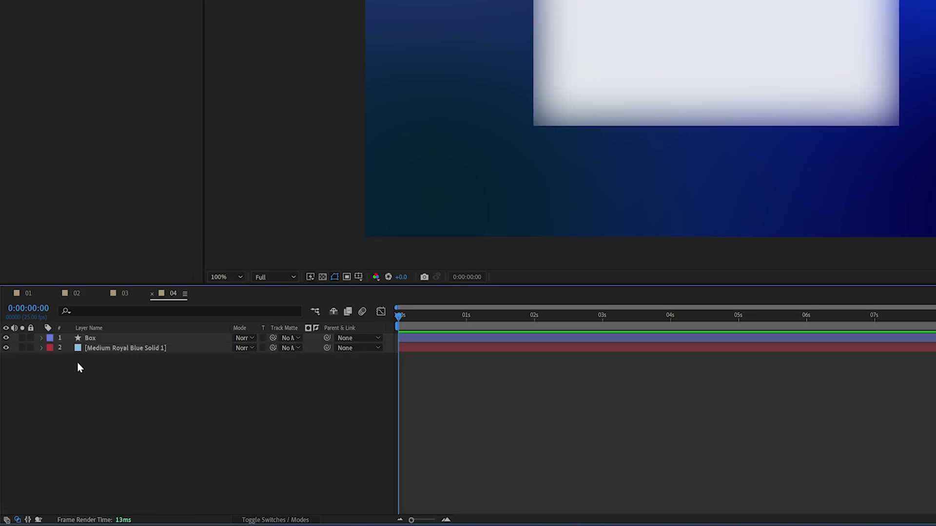
Expand the Box layer together with all of its nested property groups at once.
click(41, 338)
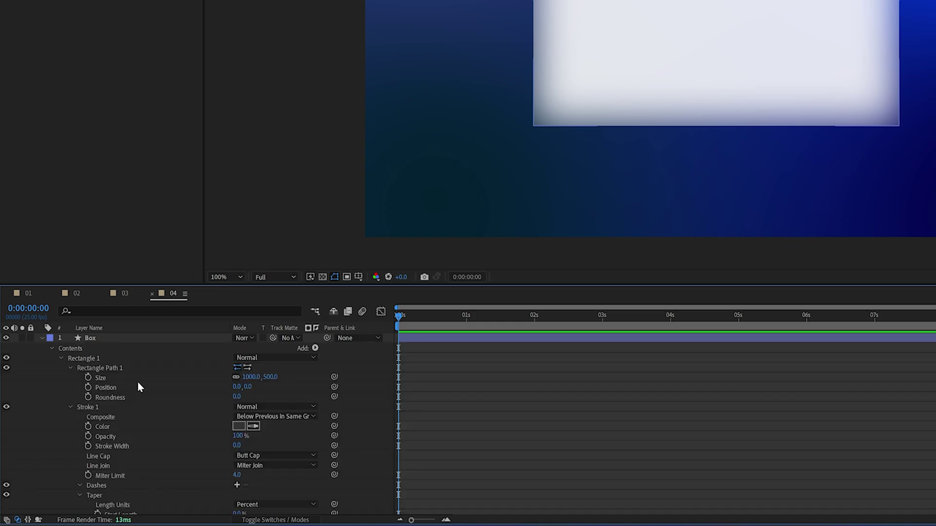
scroll(137, 382, down, 2)
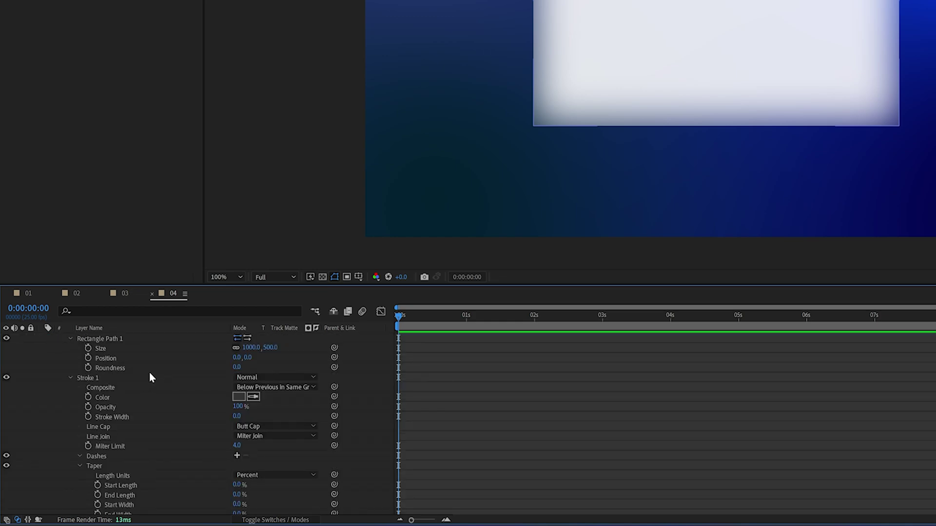
scroll(150, 376, down, 6)
scroll(168, 412, down, 6)
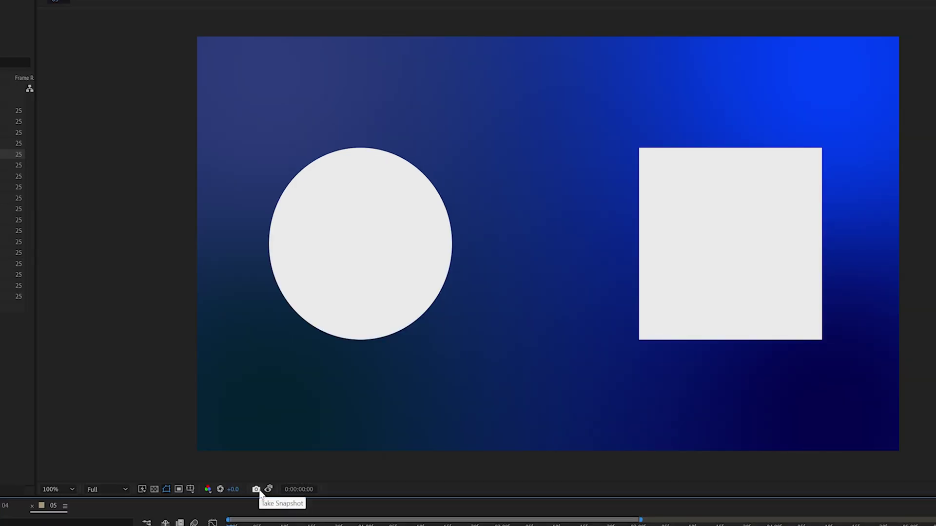
Take a snapshot of the current frame, and move the square and the circle horizontally closer together.
click(256, 490)
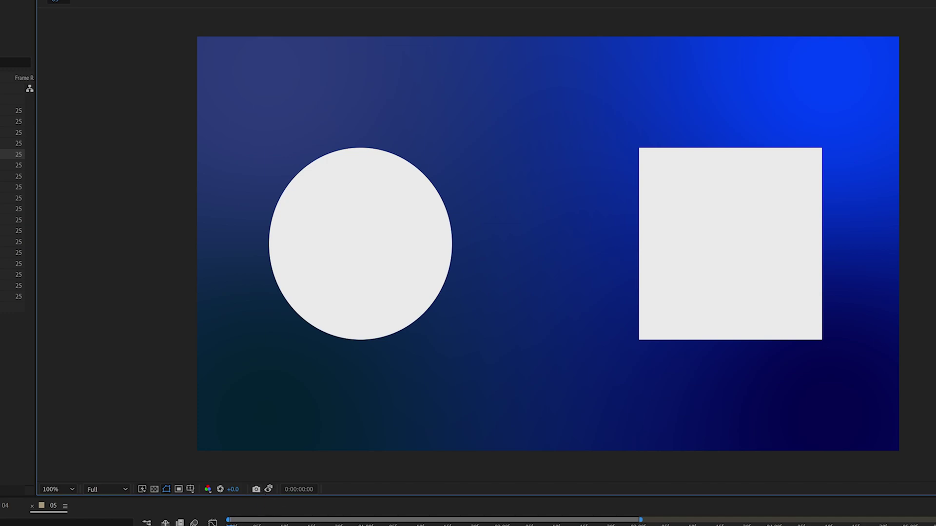
key(ctrl+Down)
drag(709, 316, 628, 315)
click(383, 283)
drag(382, 283, 440, 287)
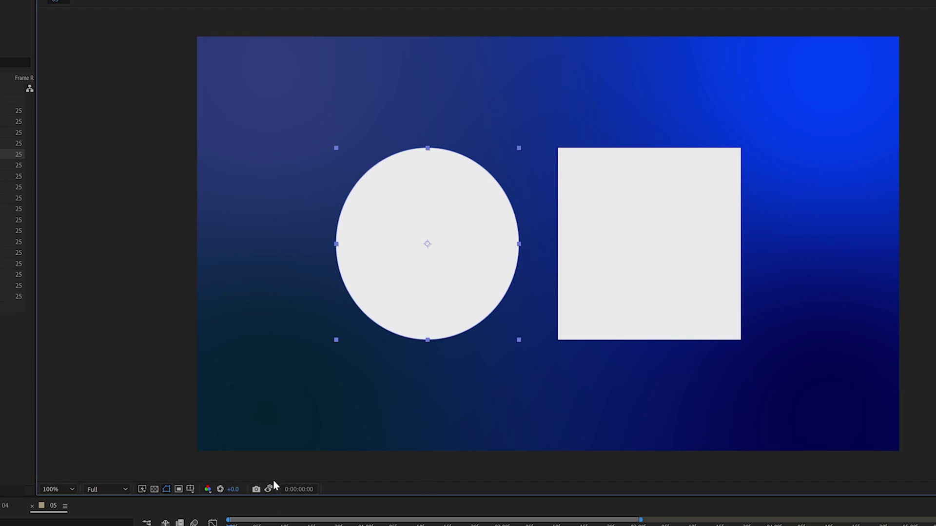
Compare the stored snapshot with the current arrangement of the circle and square.
click(269, 491)
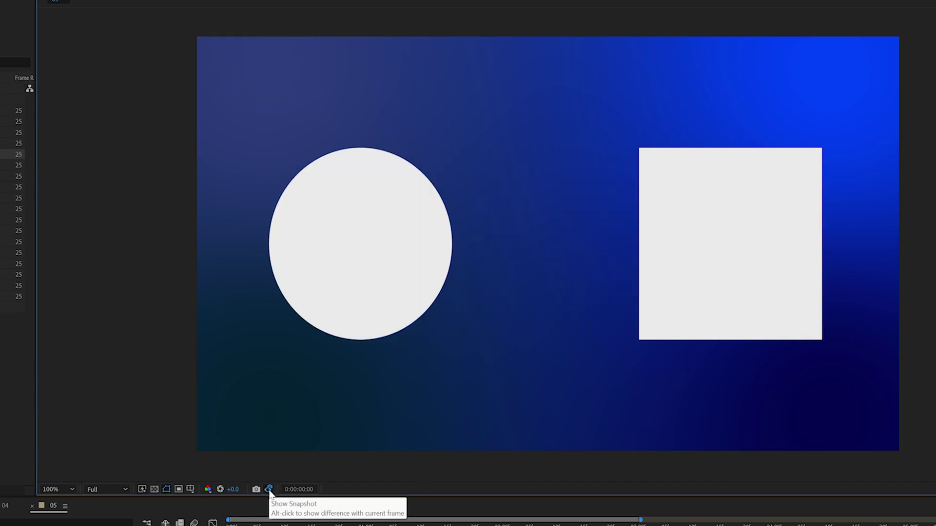
click(269, 491)
click(270, 491)
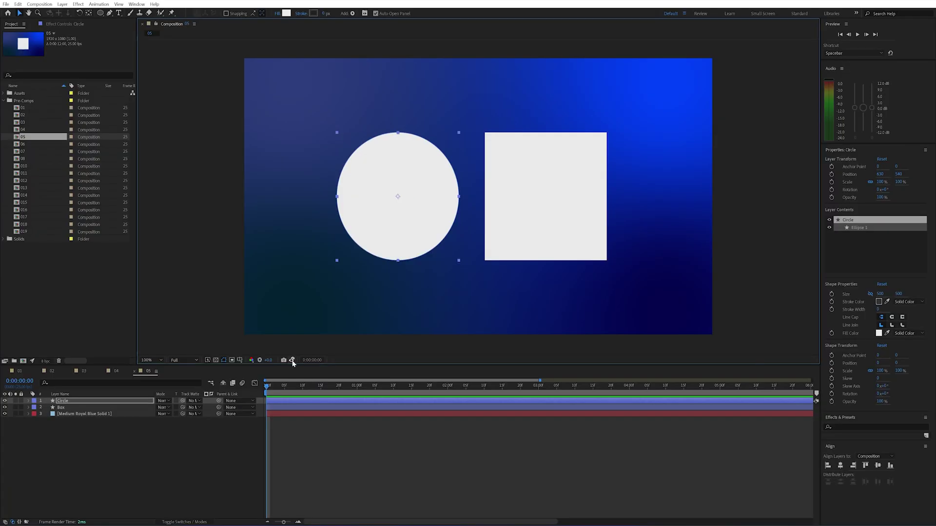
Show the stored snapshot once more to check the circle and square against their new positions.
click(292, 360)
click(292, 360)
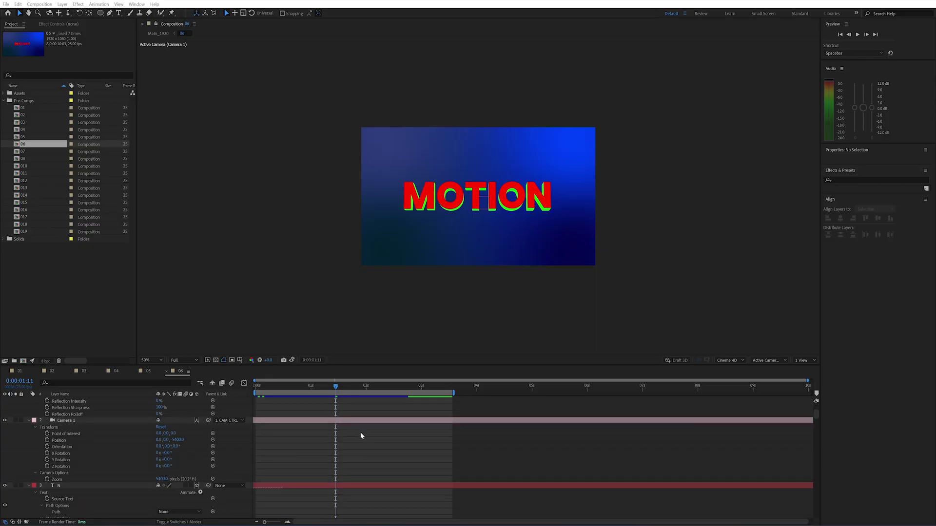
Select all layers in composition 06 and reduce their expanded property lists to the keyframed properties only.
scroll(347, 411, up, 2)
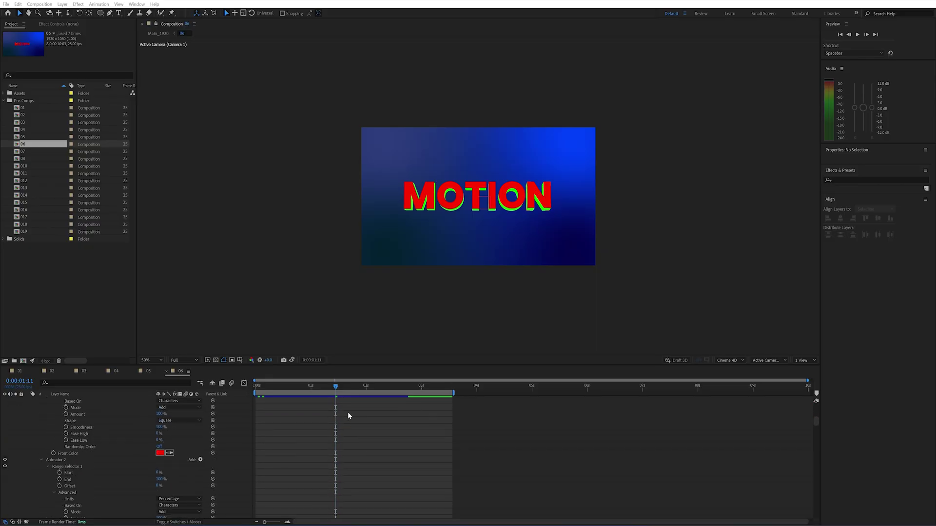
mouse_move(335, 387)
mouse_down()
mouse_move(292, 387)
mouse_move(336, 387)
mouse_up()
scroll(350, 448, down, 4)
scroll(357, 464, down, 8)
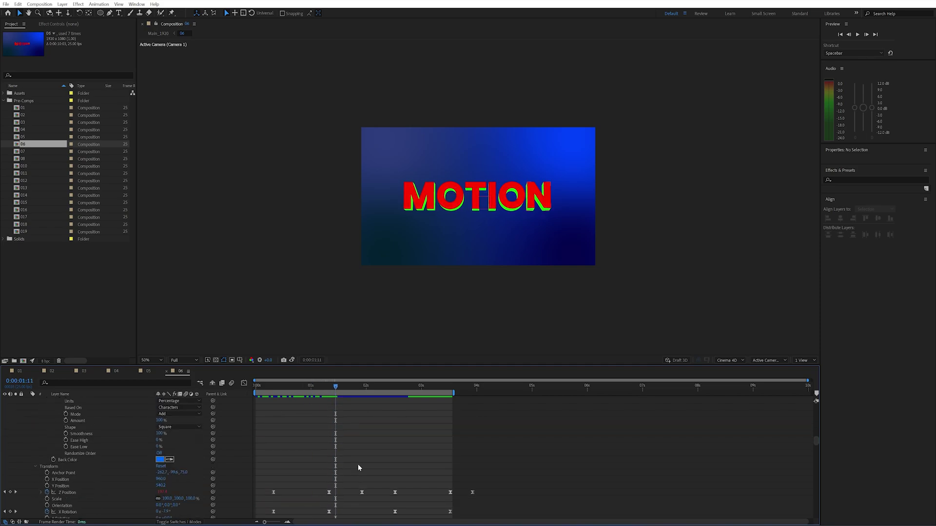
scroll(363, 458, down, 10)
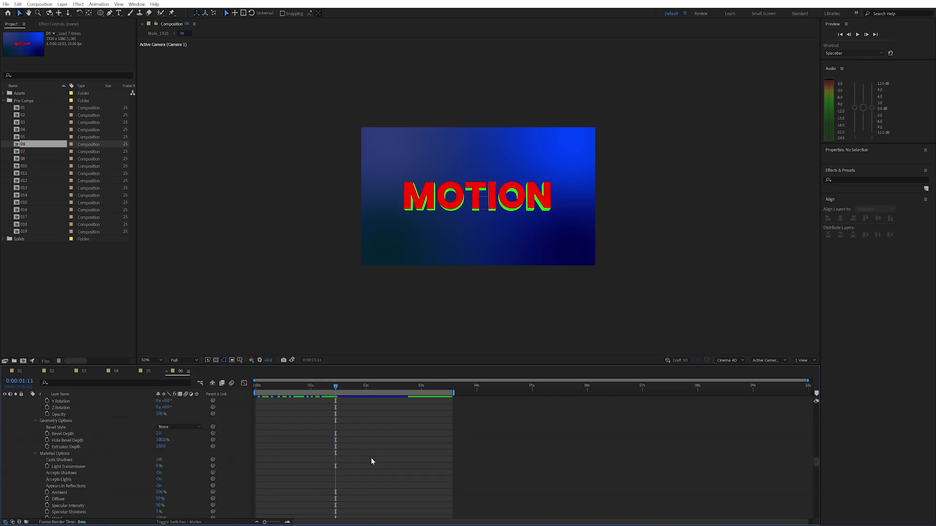
scroll(373, 461, down, 8)
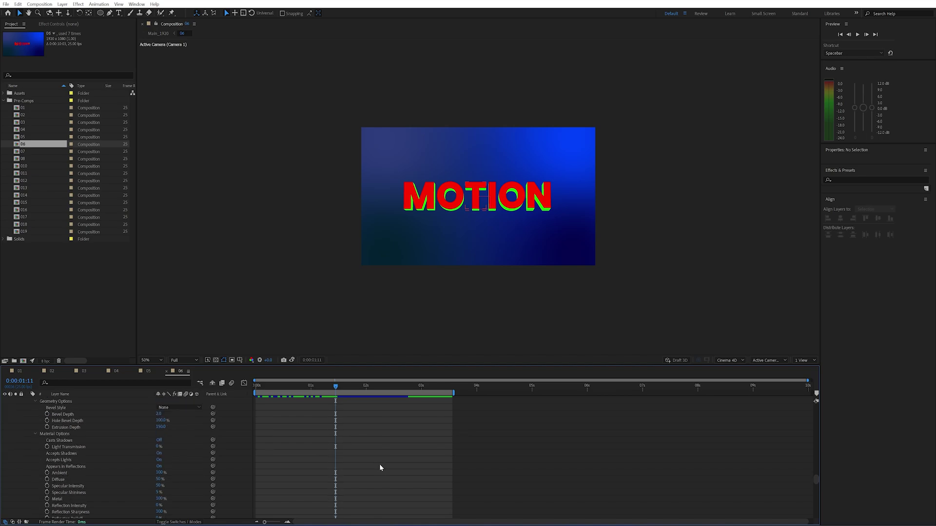
key(ctrl+a)
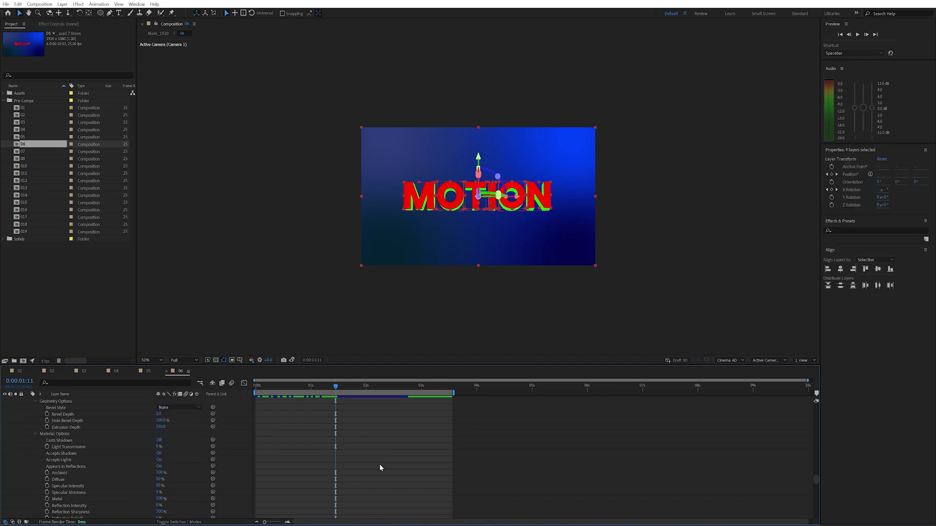
key(u)
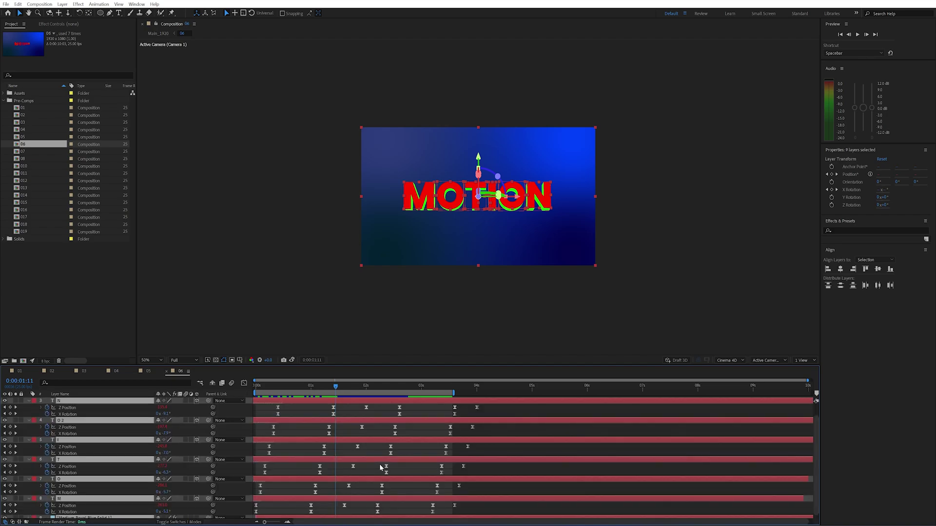
Move the current time to 0:00:01:09, then collapse the properties of all selected layers and deselect them.
mouse_move(341, 388)
mouse_down()
mouse_move(273, 388)
mouse_move(329, 388)
mouse_up()
key(Page_Down)
scroll(360, 439, down, 1)
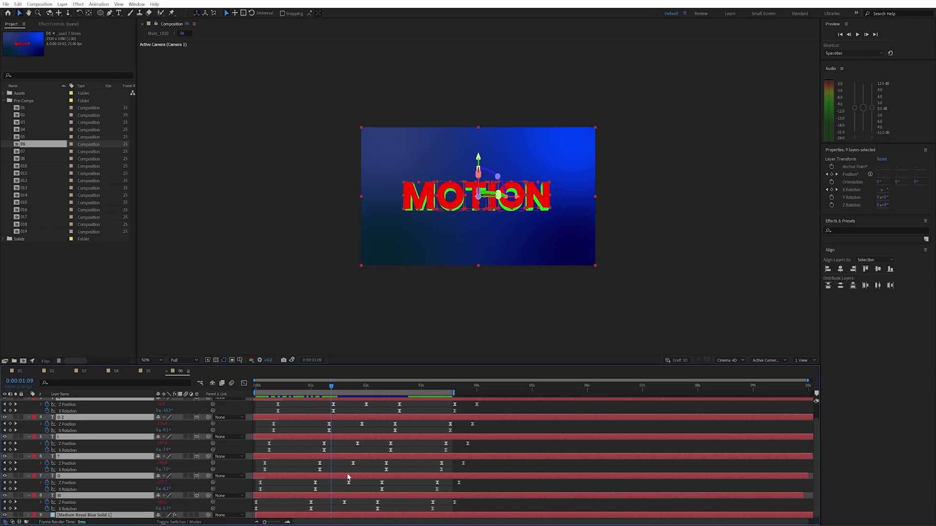
key(u)
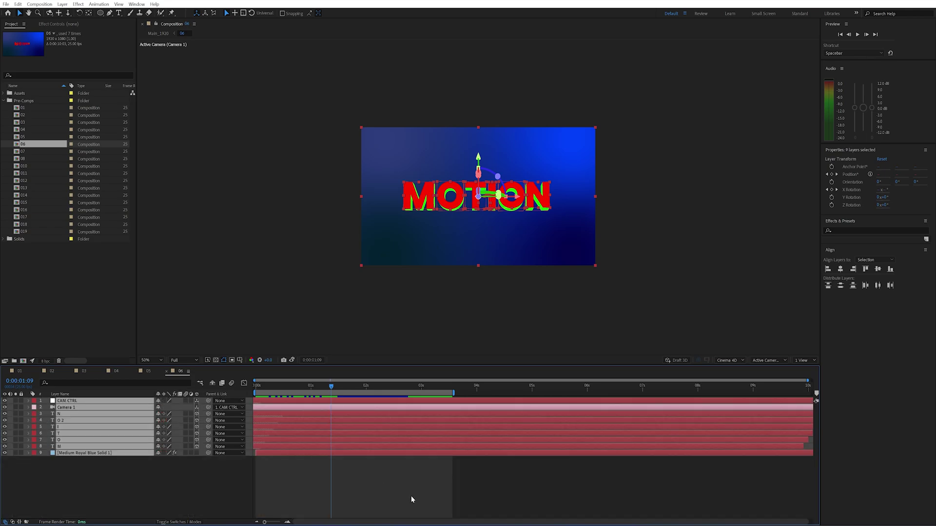
click(411, 496)
key(space)
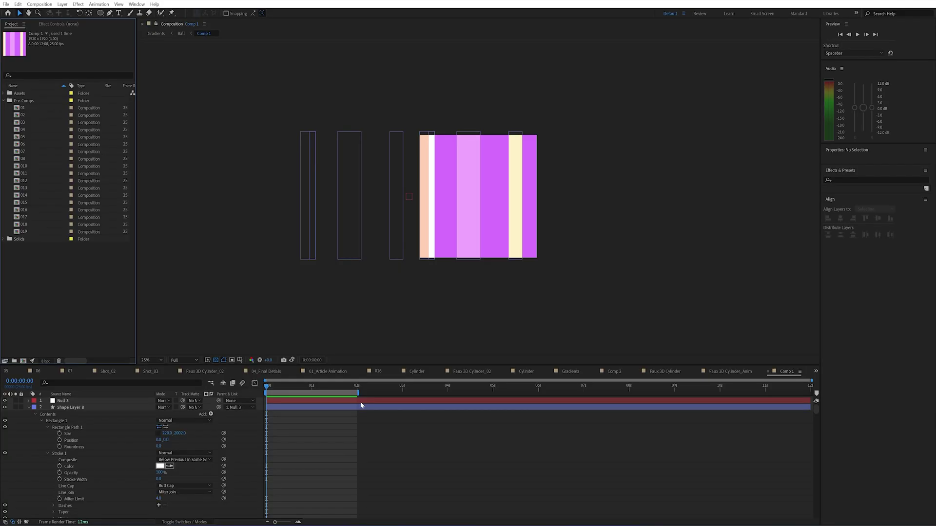
Close the extra composition timelines one by one, from Comp 1 back through Gradients and 01_Article Animation, keeping compositions 01 to 07 open.
click(768, 371)
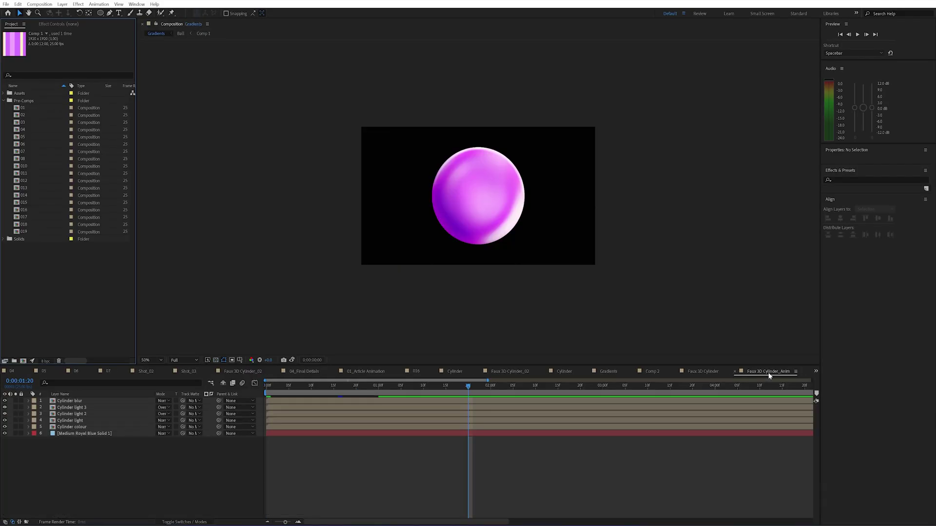
click(735, 372)
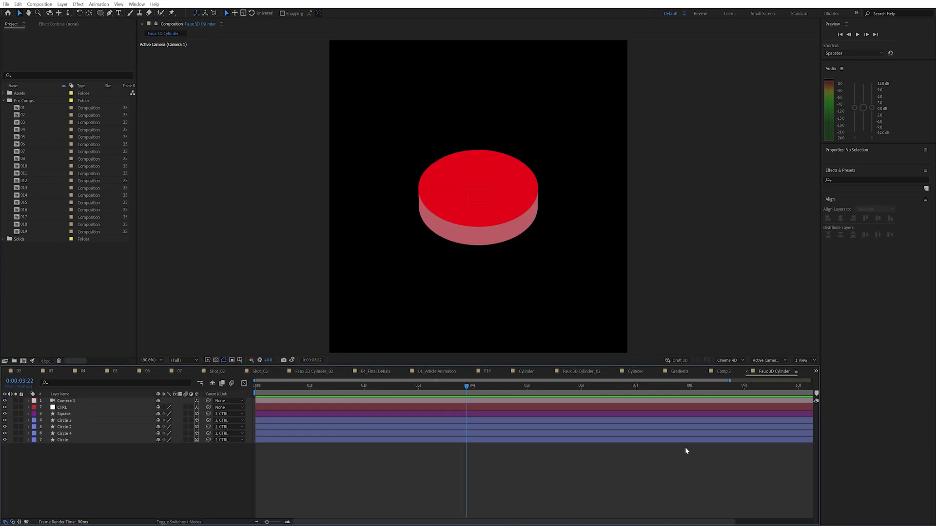
key(ctrl+w)
key(ctrl+w)
key(ctrl+w)
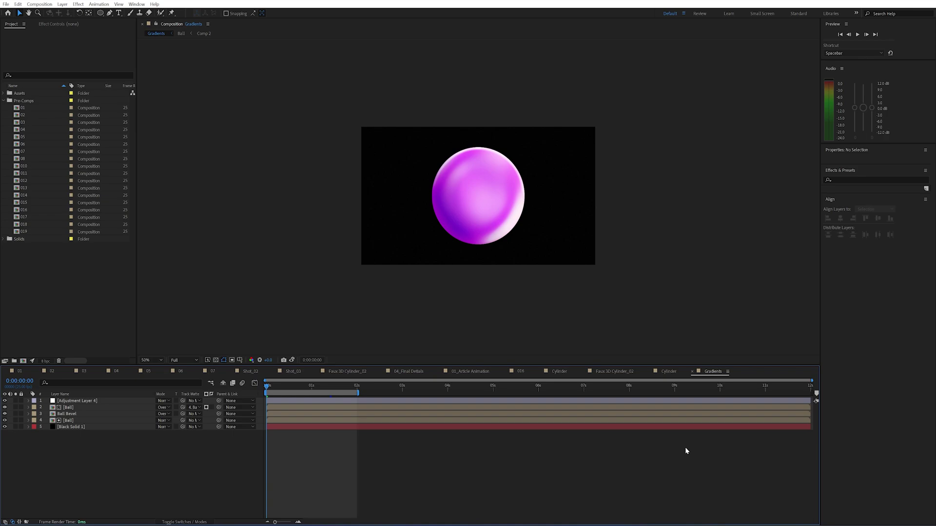
key(ctrl+w)
key(ctrl+w)
key(ctrl+w)
key(ctrl+w)
key(ctrl+w)
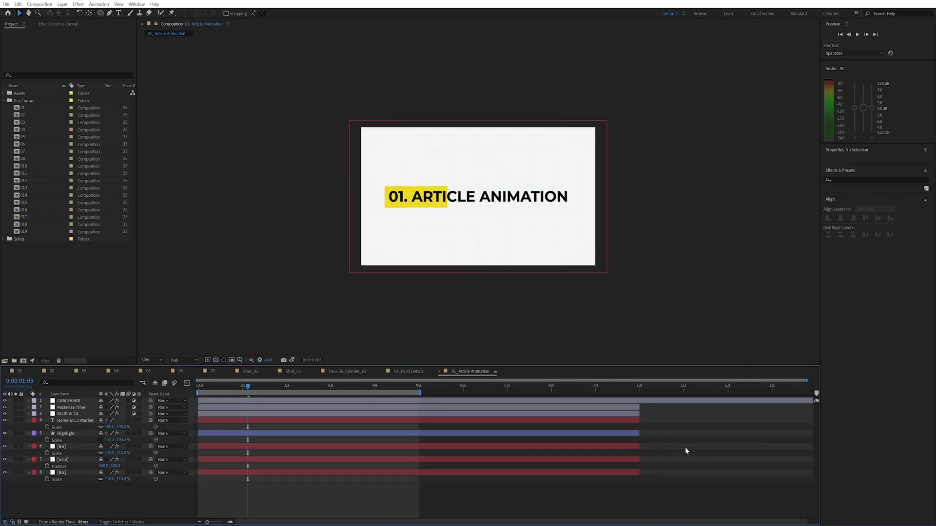
key(ctrl+w)
key(ctrl+w)
key(ctrl+w)
key(ctrl+w)
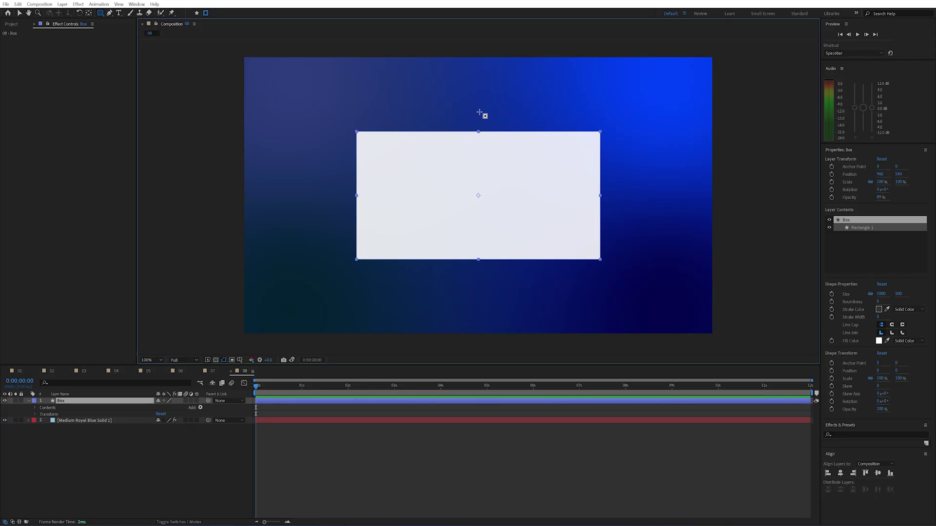
Try a rectangular mask over the upper-right part of the Box layer, switching its mode to Subtract and to Darken.
drag(479, 112, 629, 228)
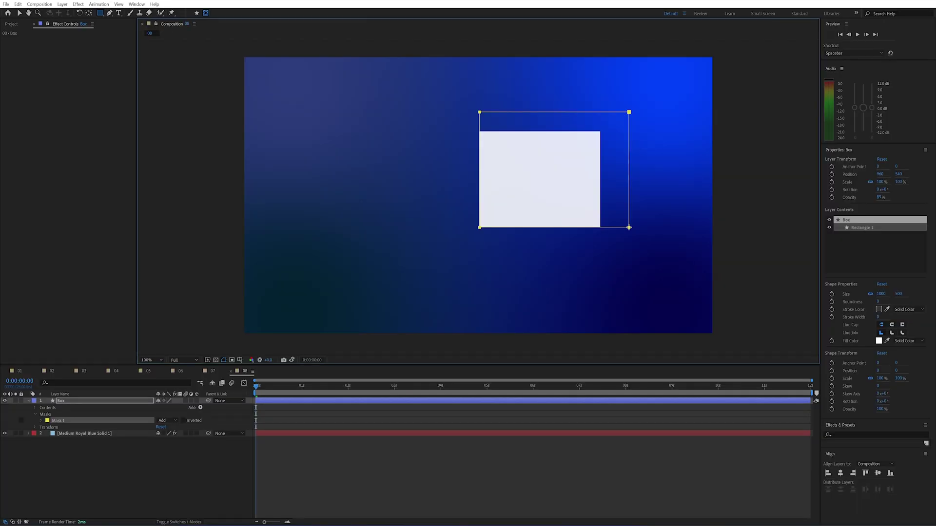
drag(628, 227, 617, 231)
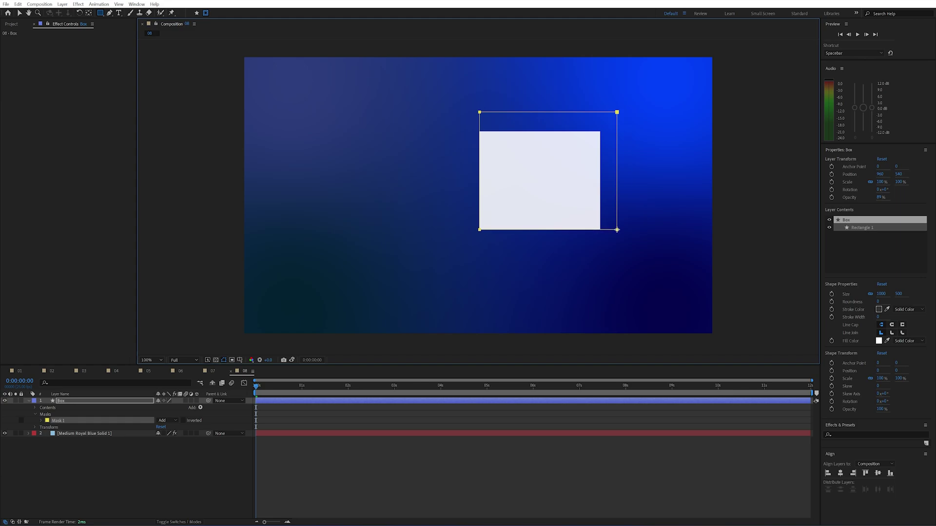
key(s)
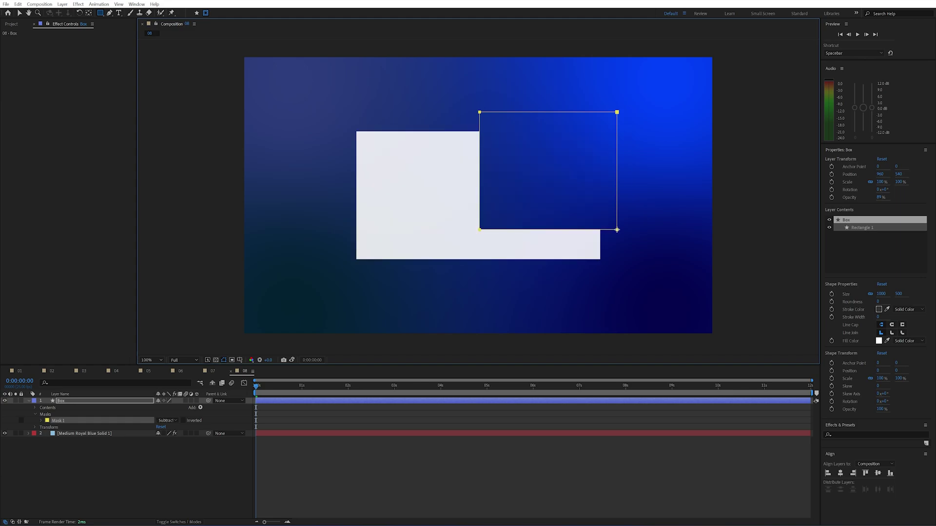
key(i)
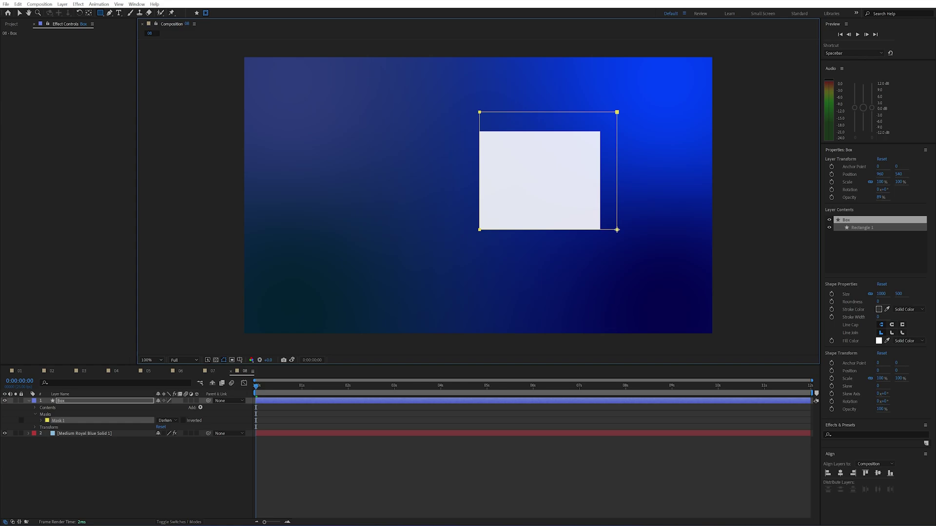
Draw a narrower rectangular mask over the Box layer's upper-right corner, open its mode choices, and undo the mask.
drag(526, 112, 642, 216)
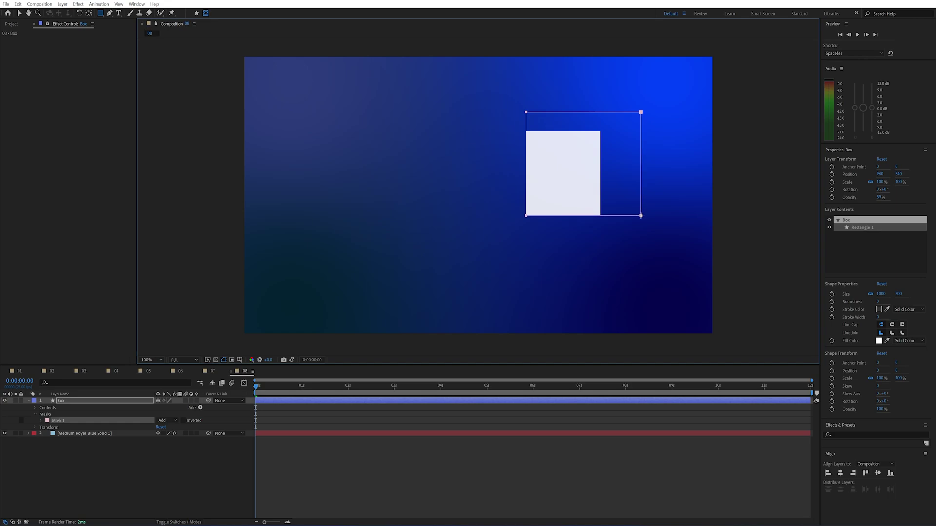
click(166, 420)
key(ctrl+shift+z)
key(ctrl+z)
key(ctrl+z)
key(ctrl+z)
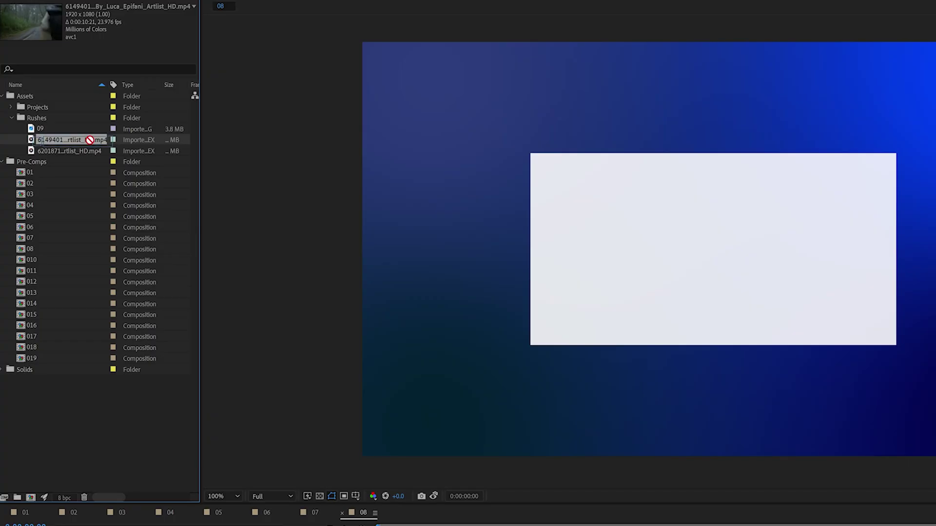
Create a new composition from the 6149401 video clip in the Rushes folder.
mouse_move(88, 139)
mouse_down()
mouse_move(104, 167)
mouse_move(82, 357)
mouse_move(28, 498)
mouse_move(93, 145)
mouse_up()
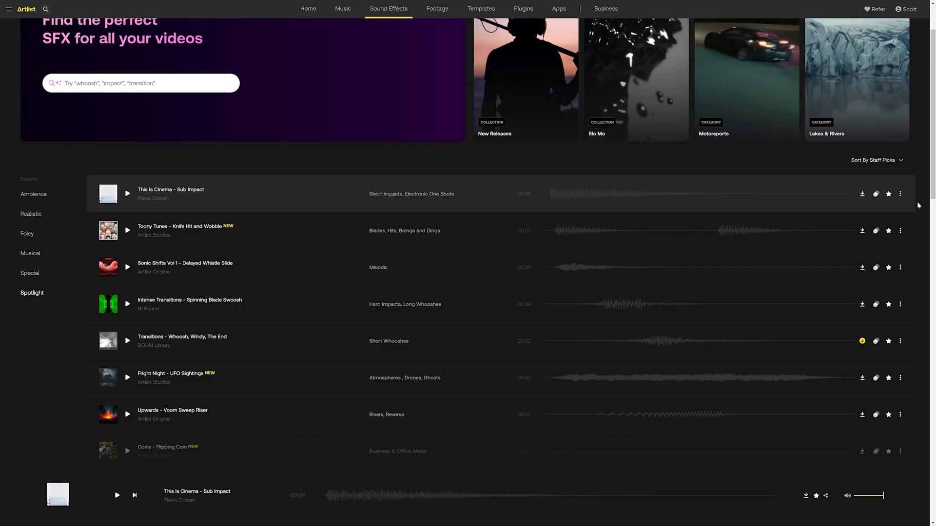
Switch to the Artlist website and browse its sound effects, footage and music theme listings.
scroll(919, 205, down, 4)
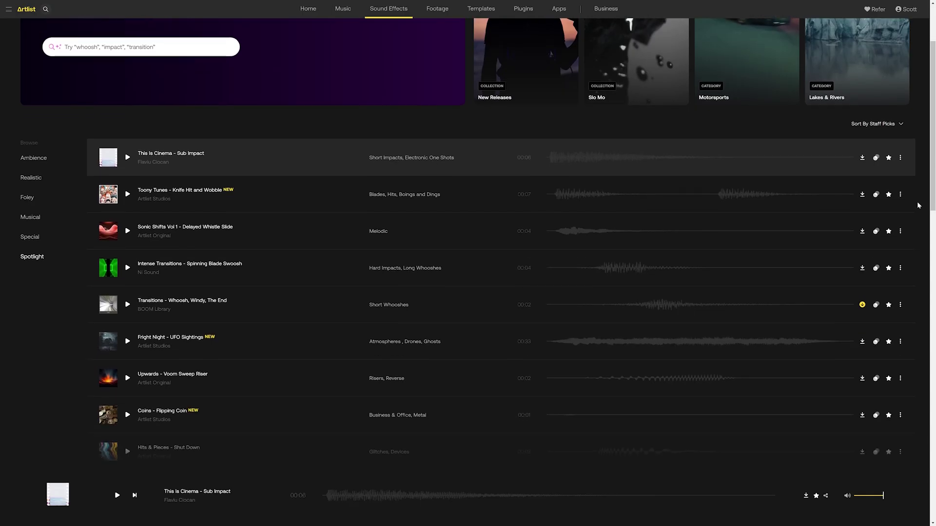
click(437, 8)
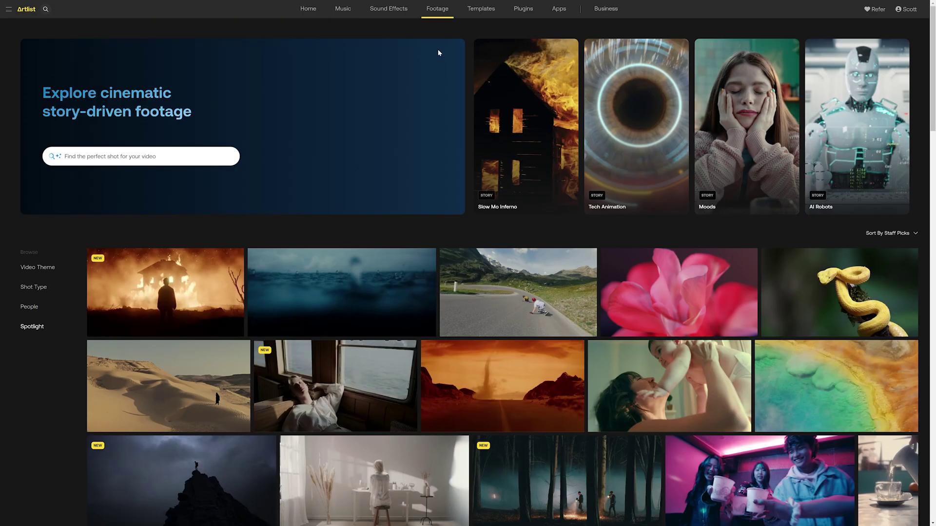
scroll(627, 290, down, 1)
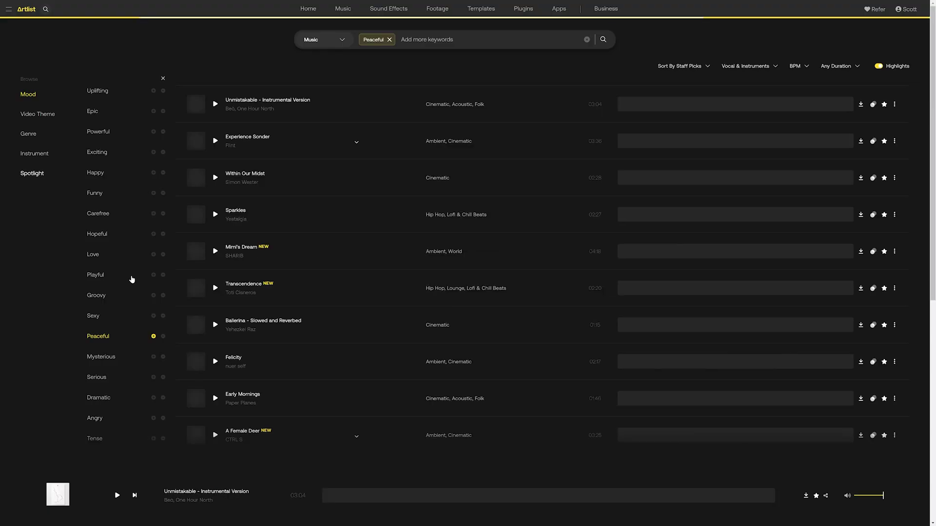
click(45, 115)
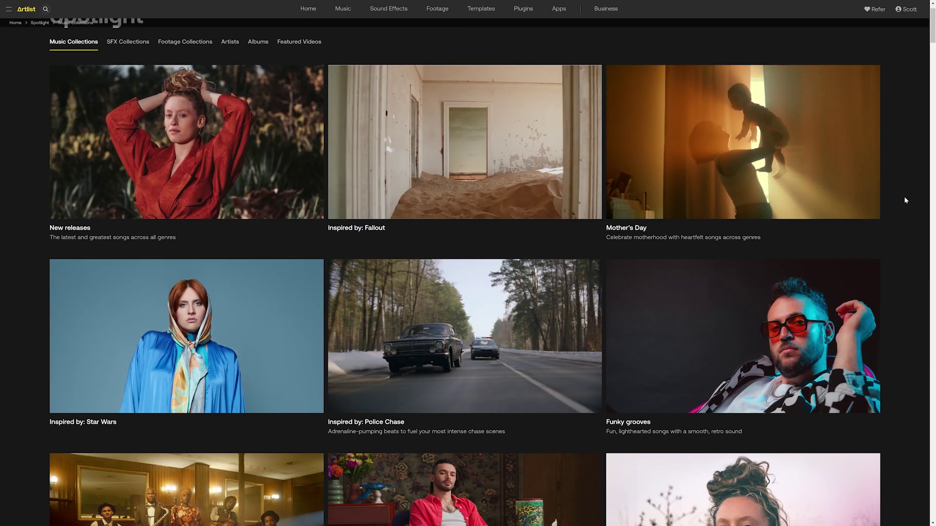
Look through the Spotlight music collections, including New releases, and open the footage catalogue.
scroll(904, 200, down, 4)
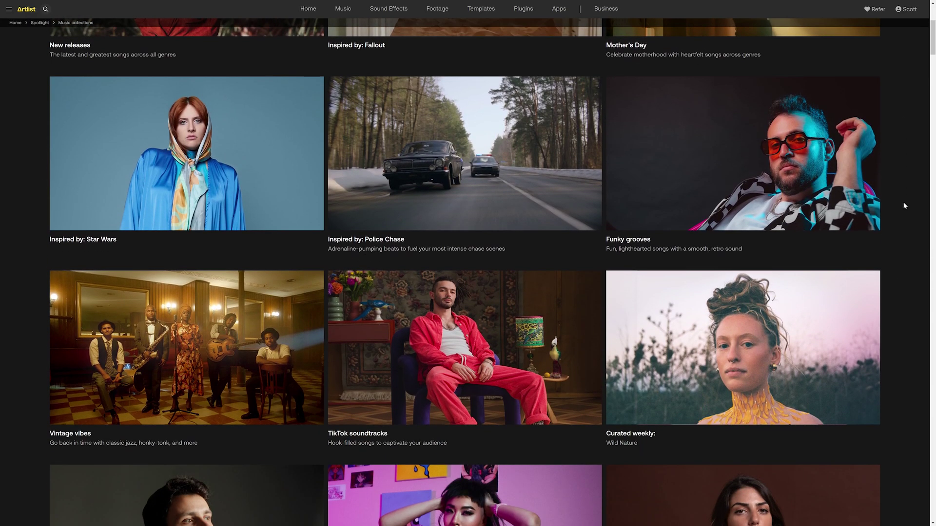
scroll(904, 206, down, 7)
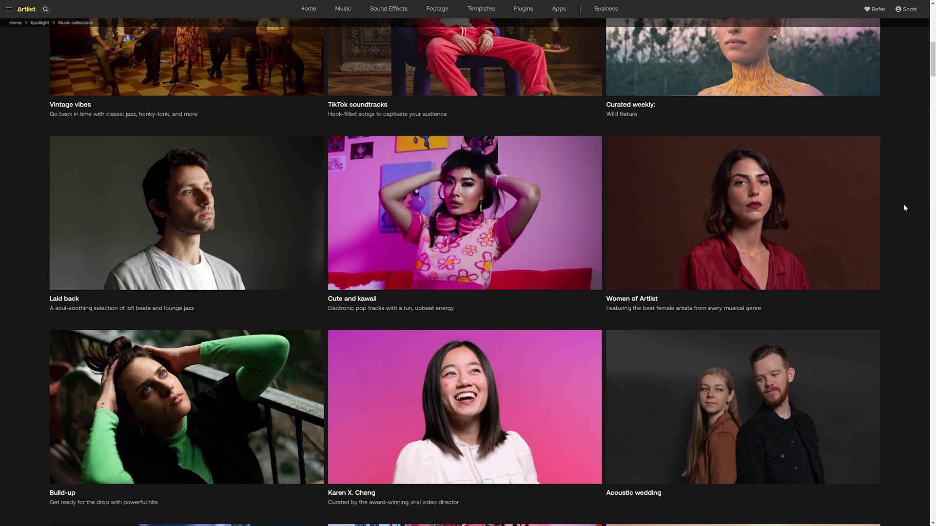
scroll(904, 208, down, 5)
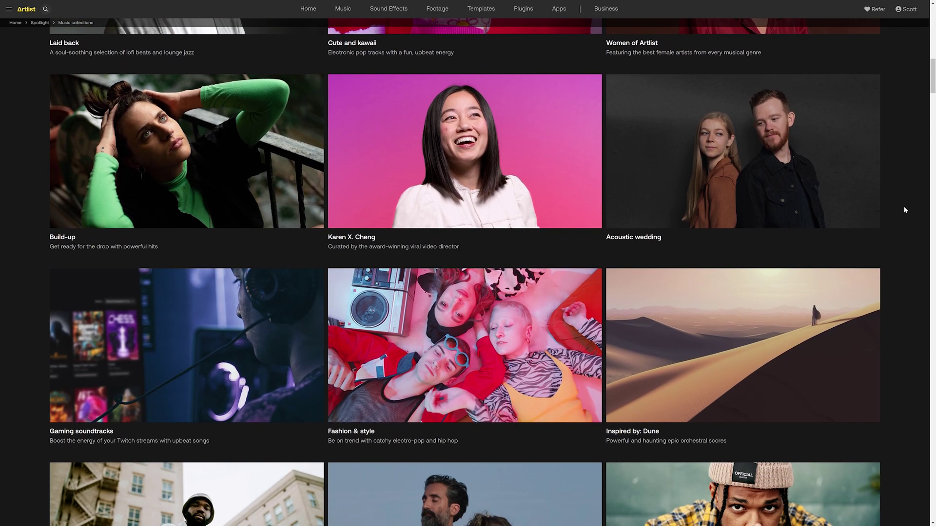
scroll(904, 210, down, 4)
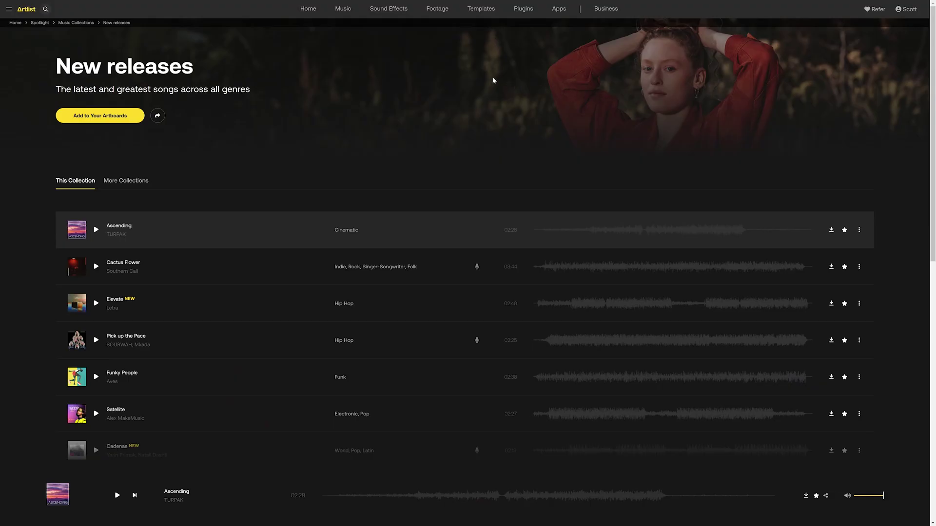
click(395, 11)
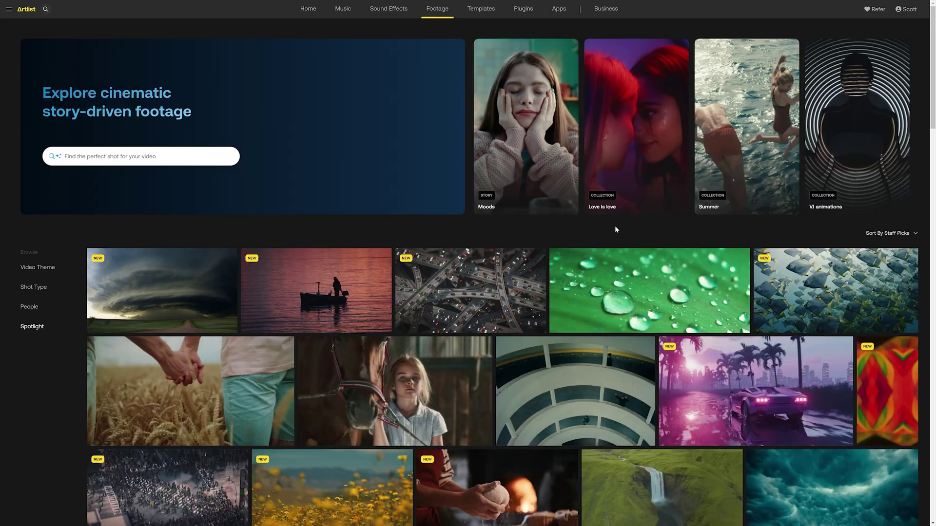
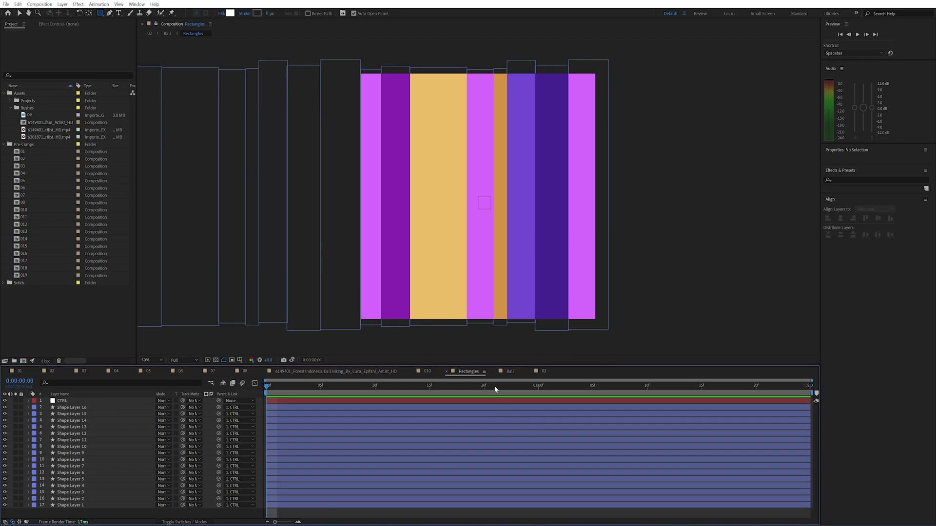
Return to After Effects, switch to composition 010, and open its nested Ball composition and the Rectangles composition inside it.
click(427, 371)
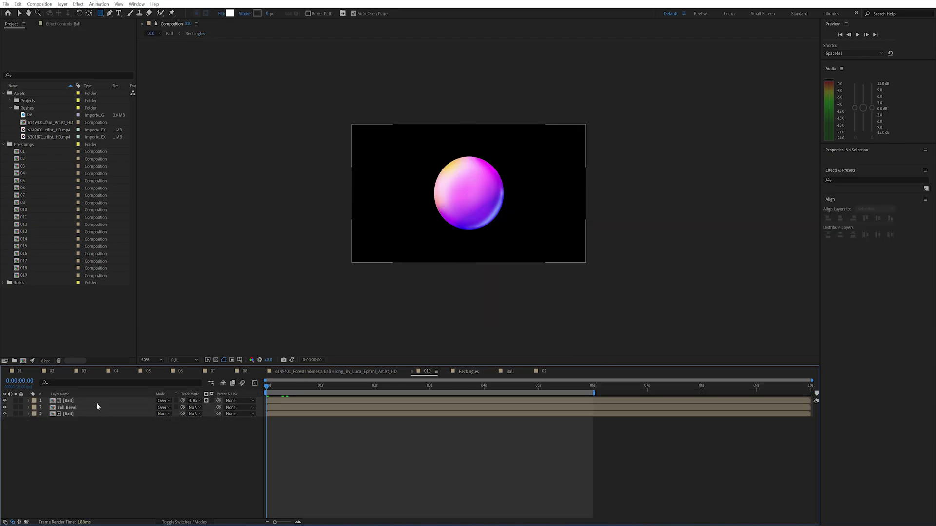
double_click(92, 400)
click(81, 409)
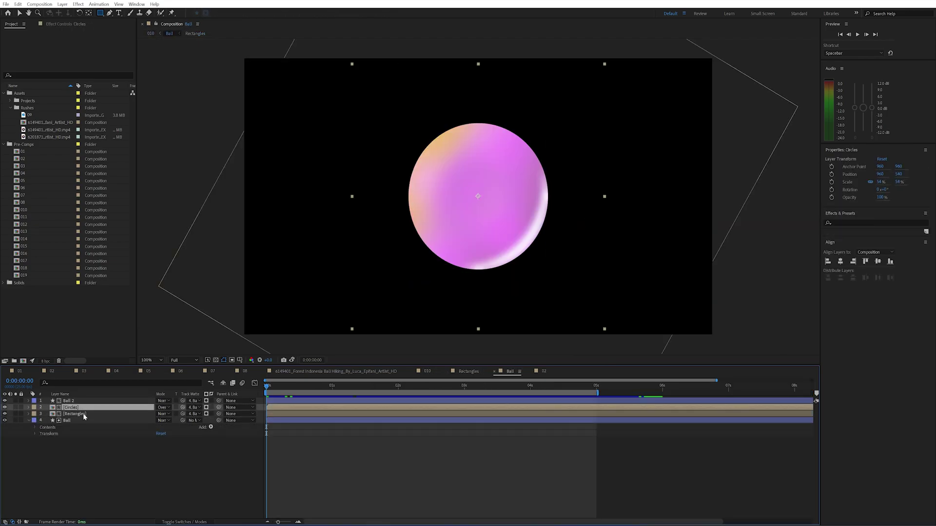
click(83, 413)
double_click(84, 414)
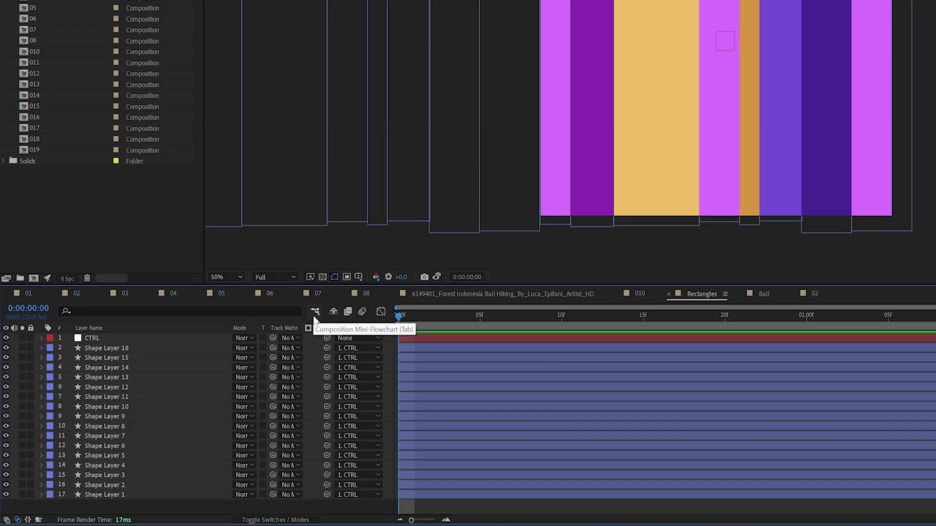
Use the Composition Mini-Flowchart to go from Rectangles up to Ball and back down to Rectangles.
click(314, 314)
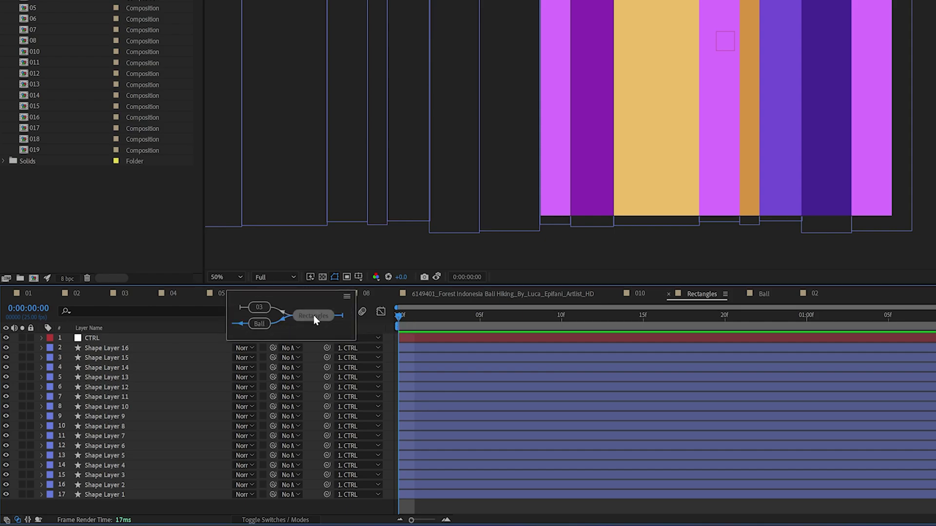
click(266, 330)
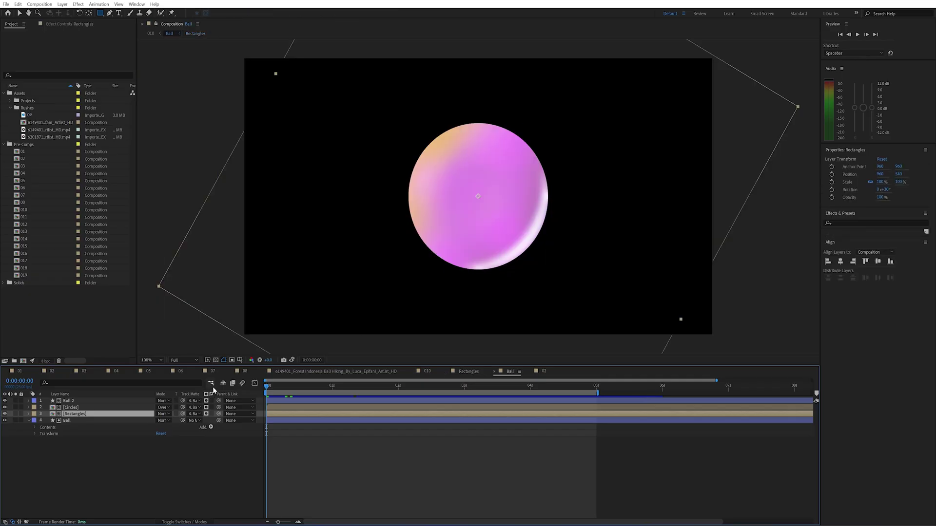
click(212, 384)
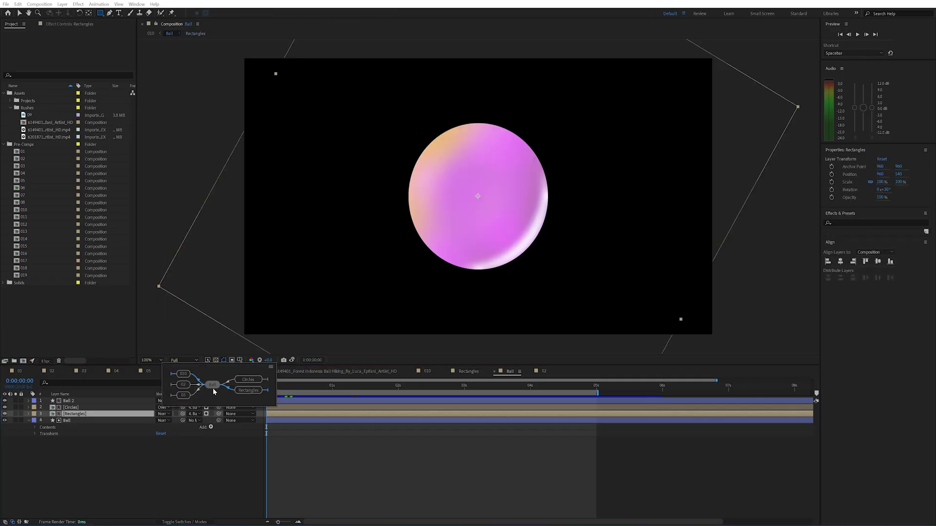
click(248, 389)
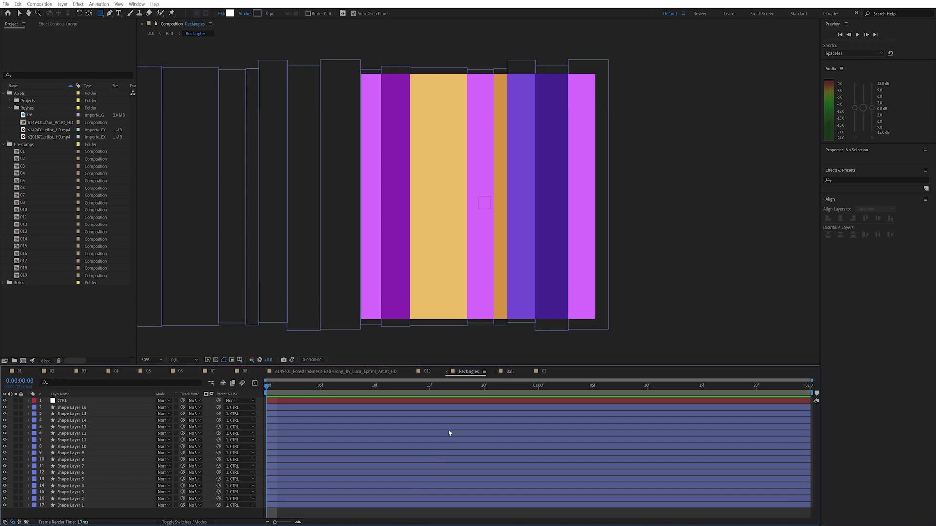
Bring up the Mini-Flowchart at the pointer and go from Rectangles to Ball and on to composition 02.
key(shift)
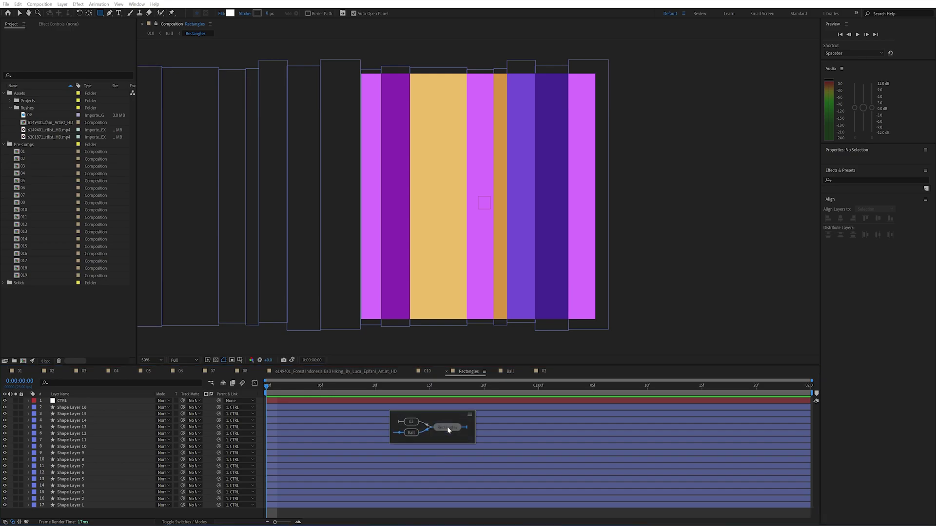
click(412, 431)
key(shift)
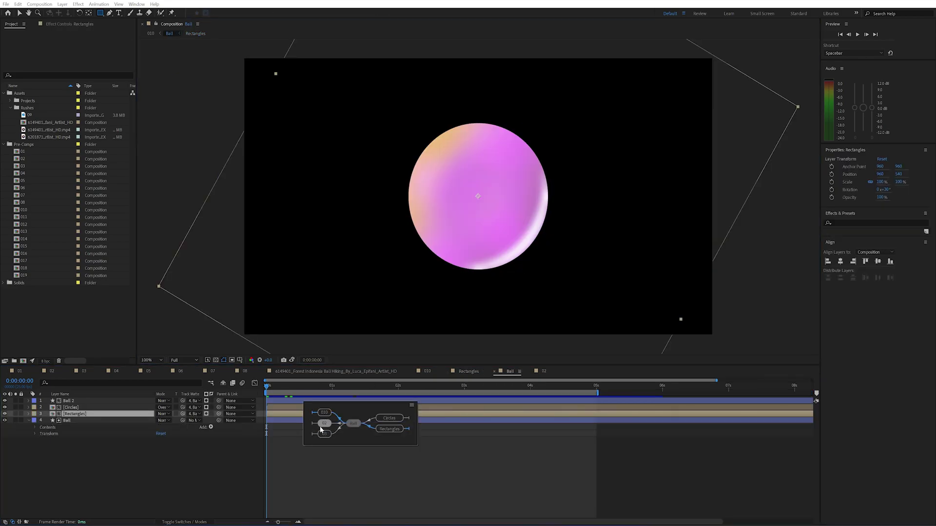
click(327, 423)
key(shift)
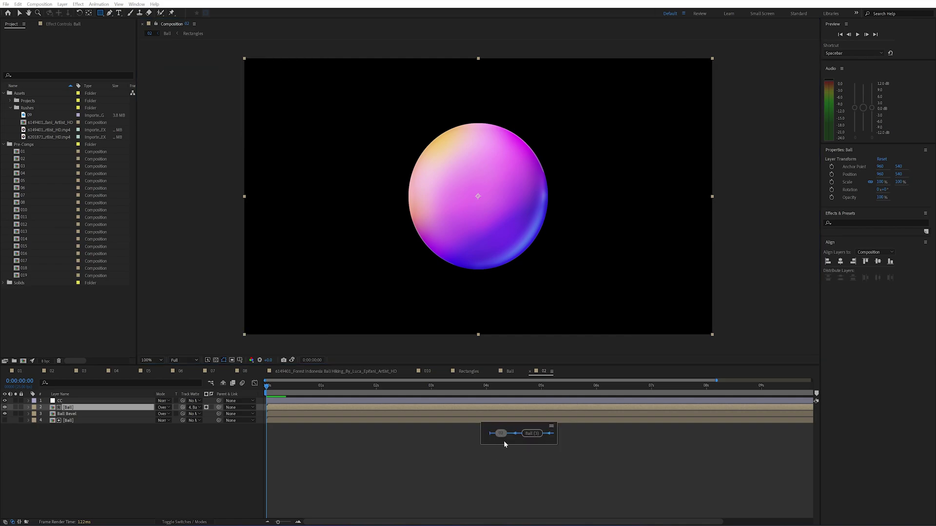
click(391, 489)
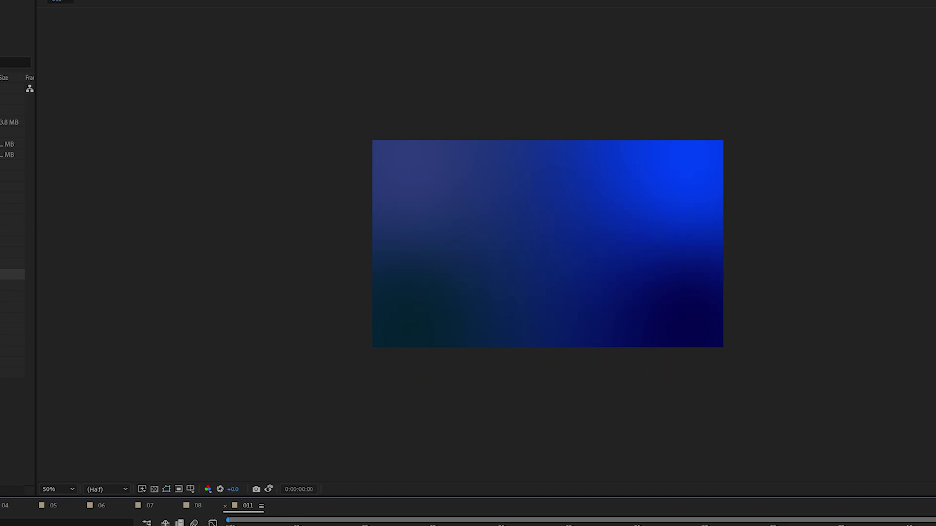
Preview composition 011, try staggering layers Ball - 02 to Ball - 07 by shifting them later in time manually, and undo the shifts.
key(space)
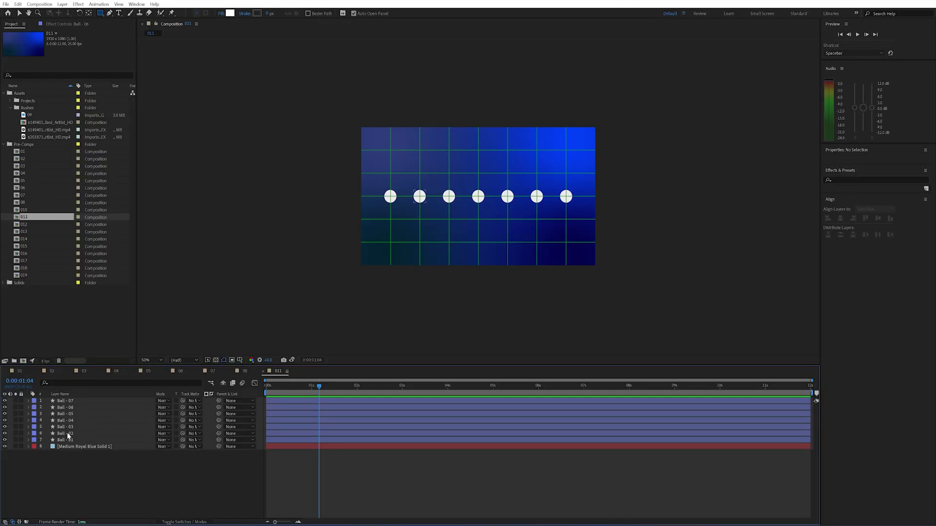
click(67, 433)
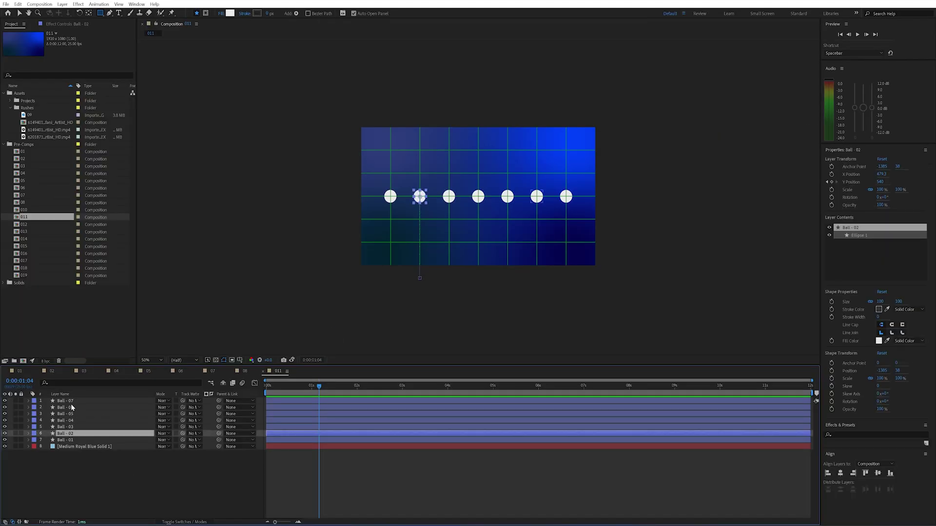
shift+click(71, 404)
key(alt+Page_Down)
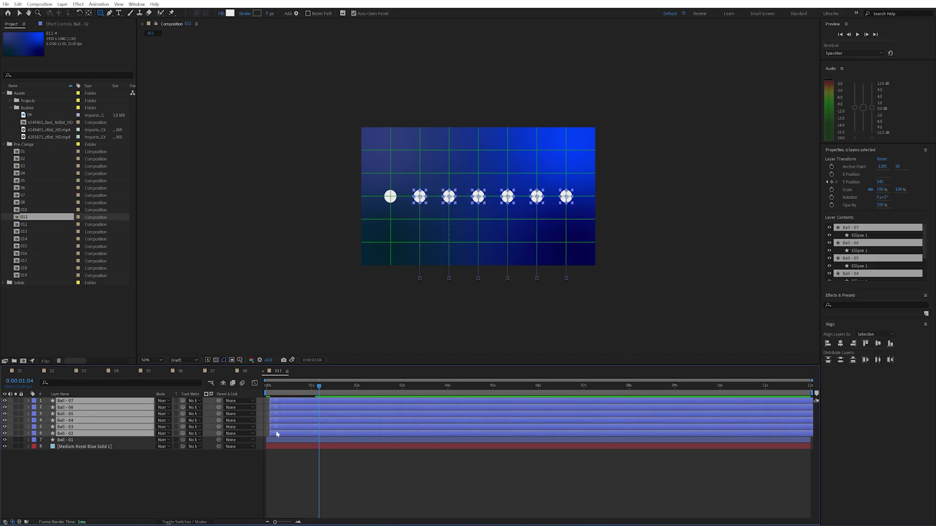
ctrl+click(274, 432)
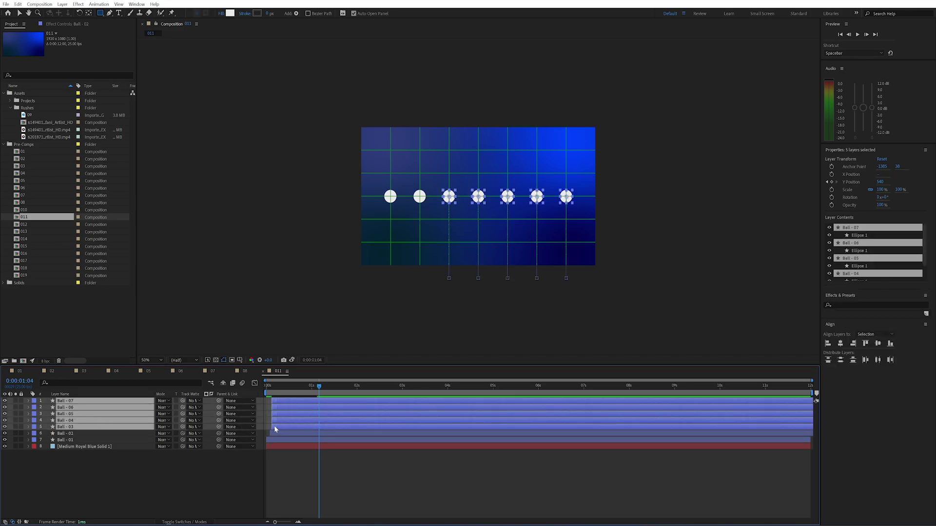
key(ctrl+z)
key(ctrl+z)
click(292, 467)
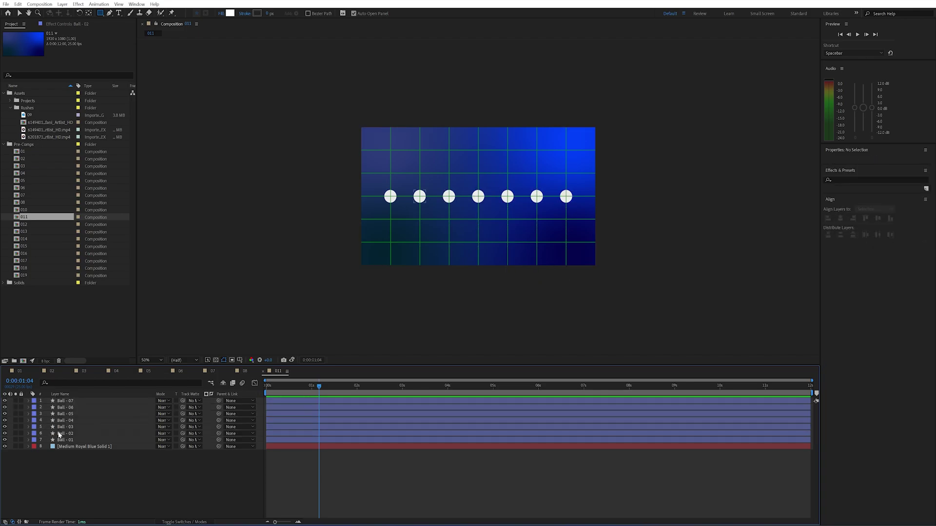
Trim the out points of layers Ball - 01 to Ball - 07 to frame 0:00:00:01.
click(71, 439)
shift+click(279, 401)
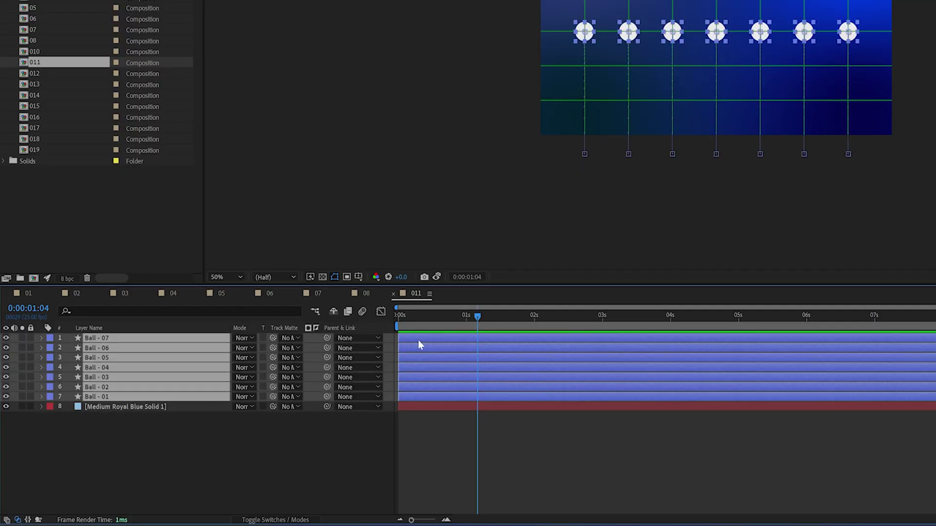
key(Home)
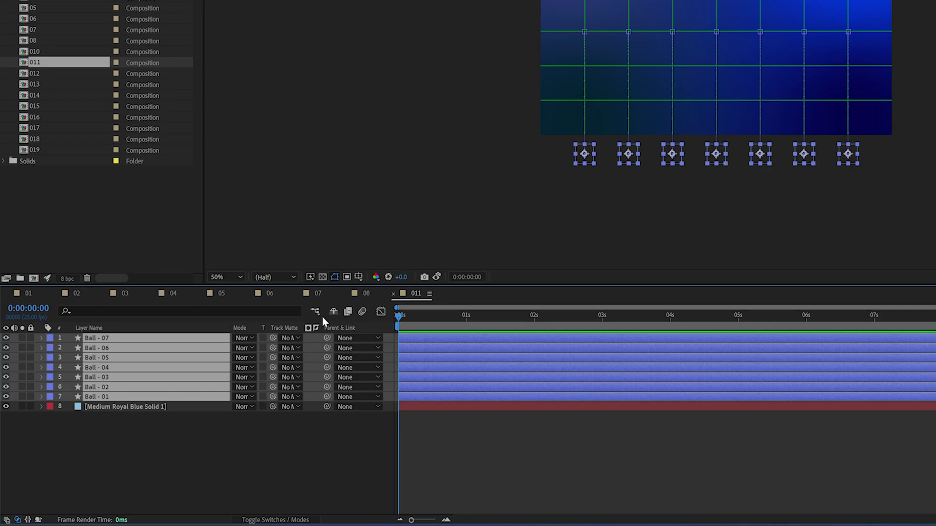
key(Page_Down)
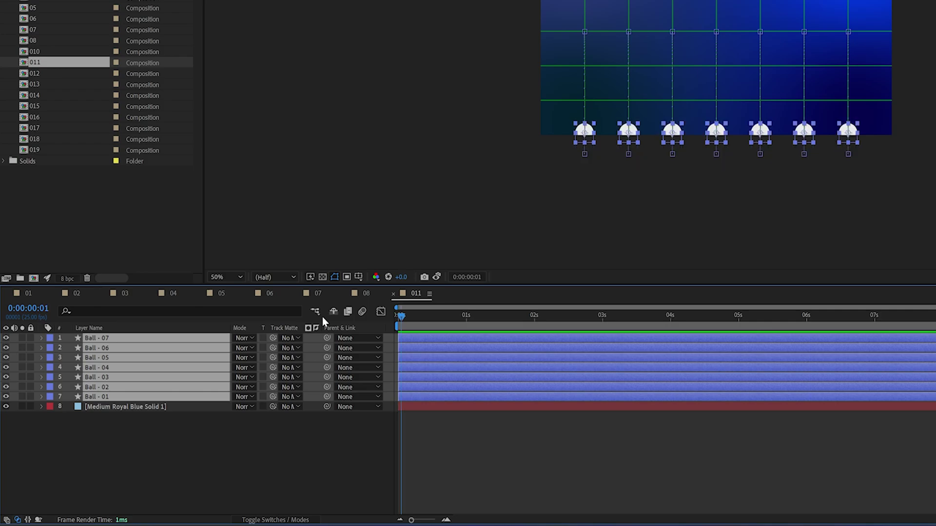
key(alt+bracketright)
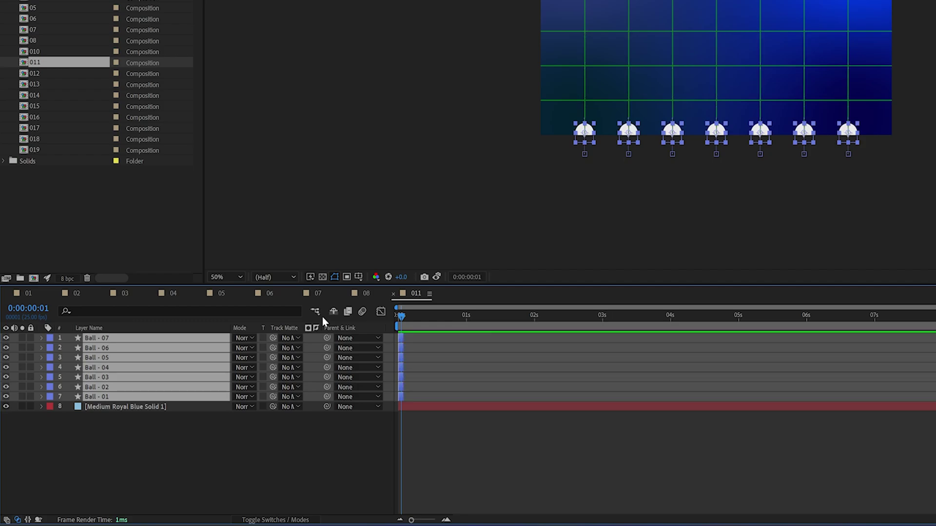
click(212, 458)
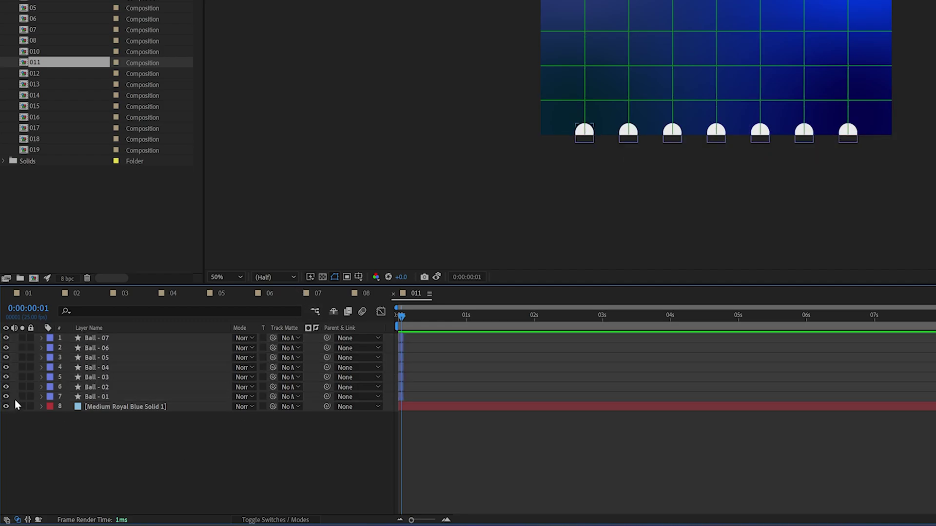
Sequence the layers in order from Ball - 01 to Ball - 07 with Sequence Layers, without overlap.
click(104, 397)
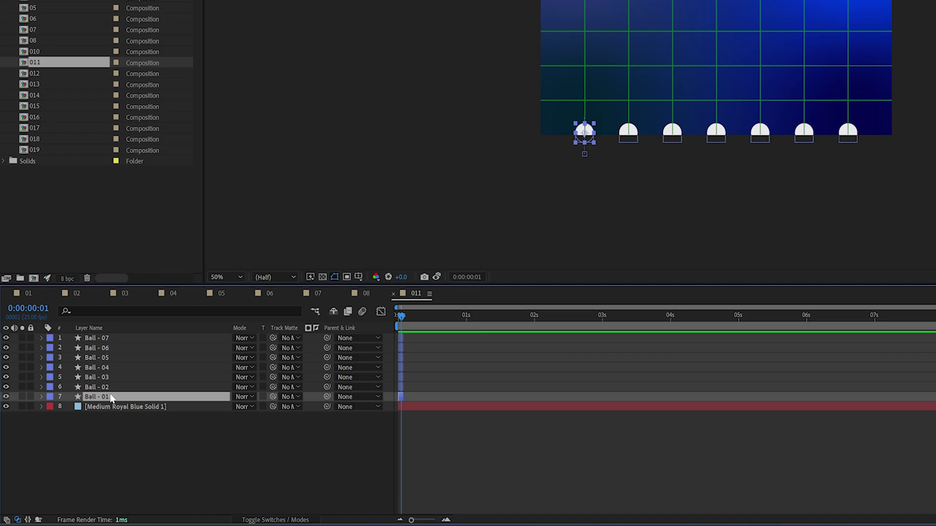
shift+click(109, 340)
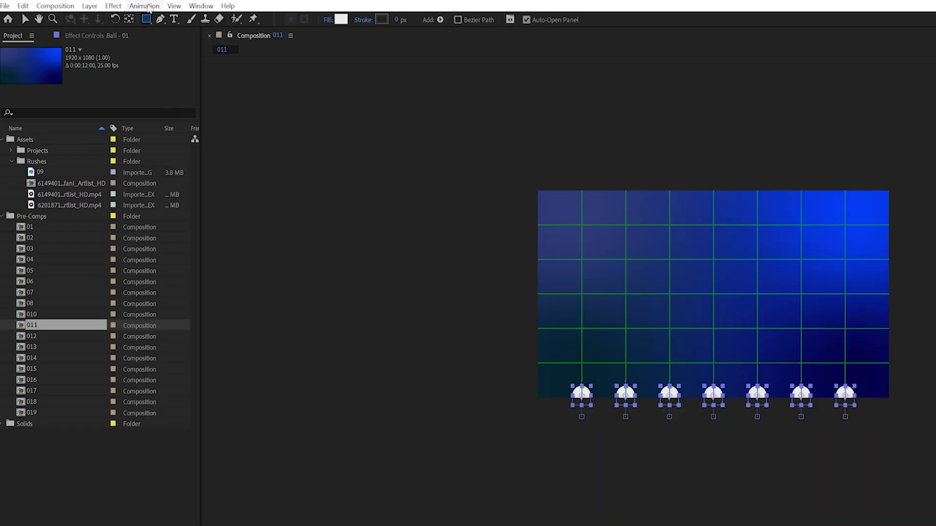
click(144, 5)
mouse_move(211, 136)
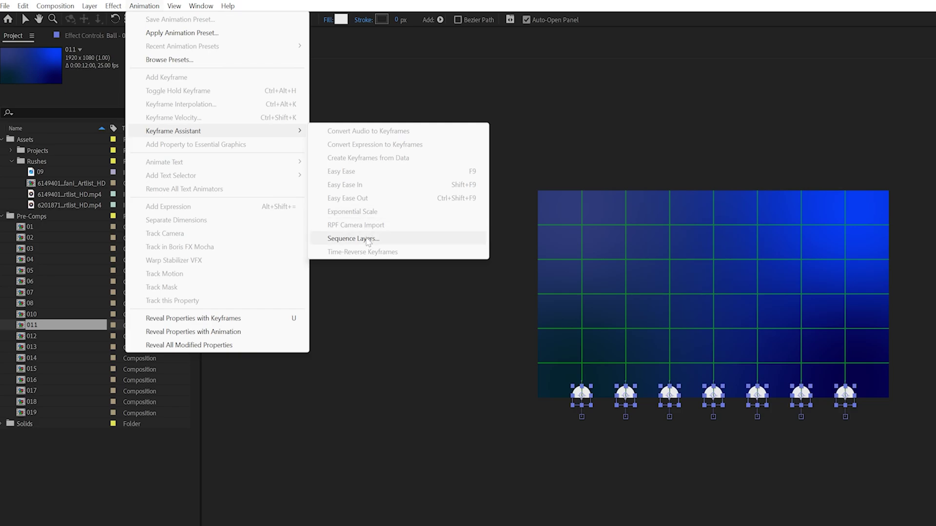
click(360, 238)
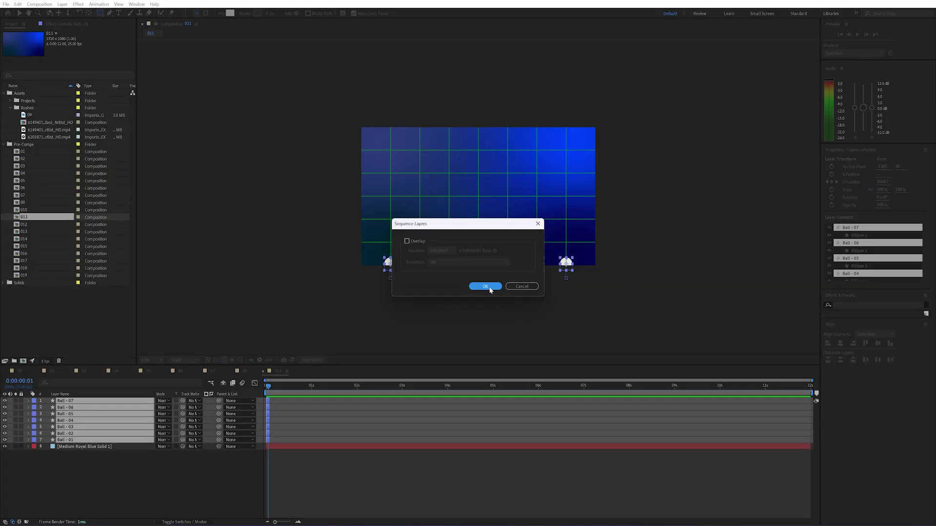
click(724, 429)
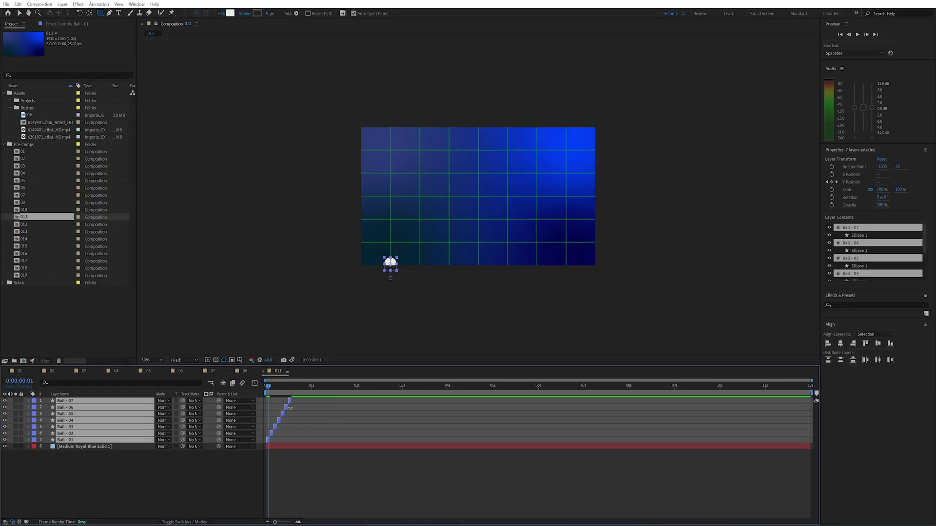
Extend the sequenced Ball layers to about 7 seconds each and preview the staggered animation.
scroll(269, 439, up, 2)
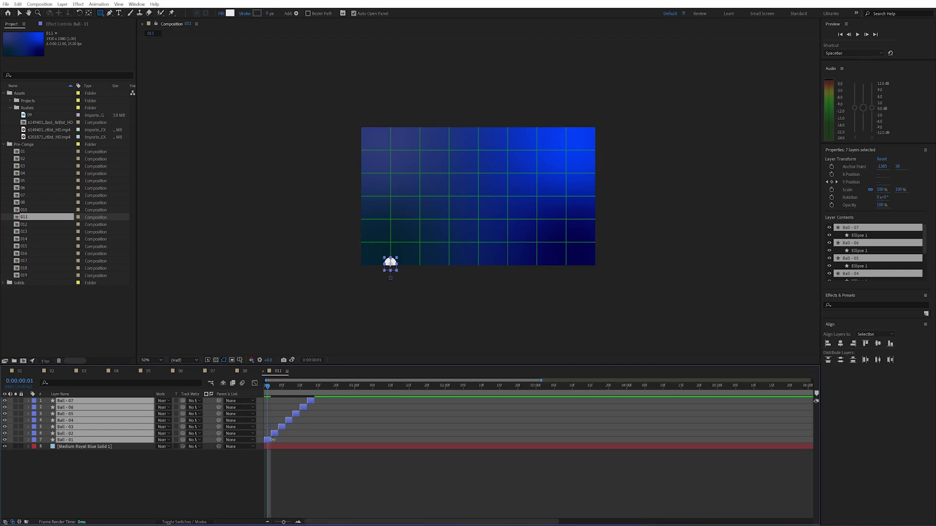
scroll(271, 440, down, 4)
key(space)
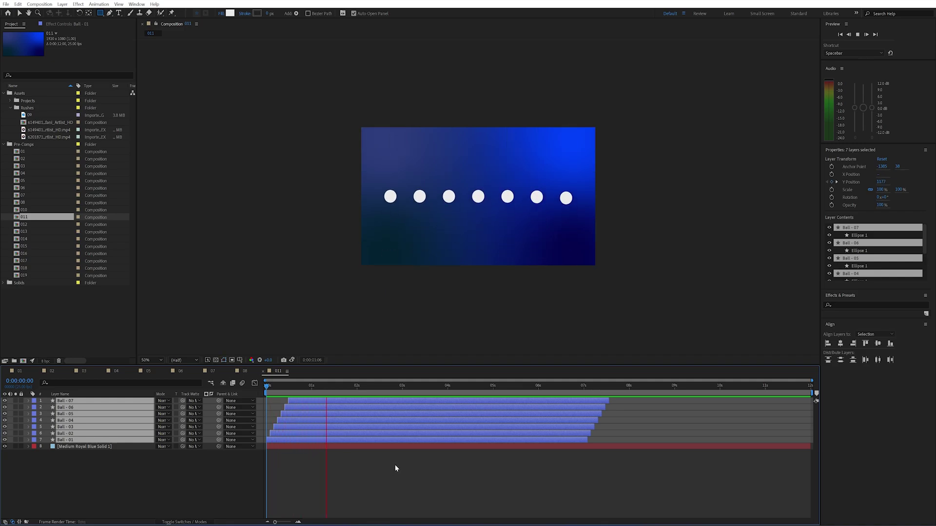
key(space)
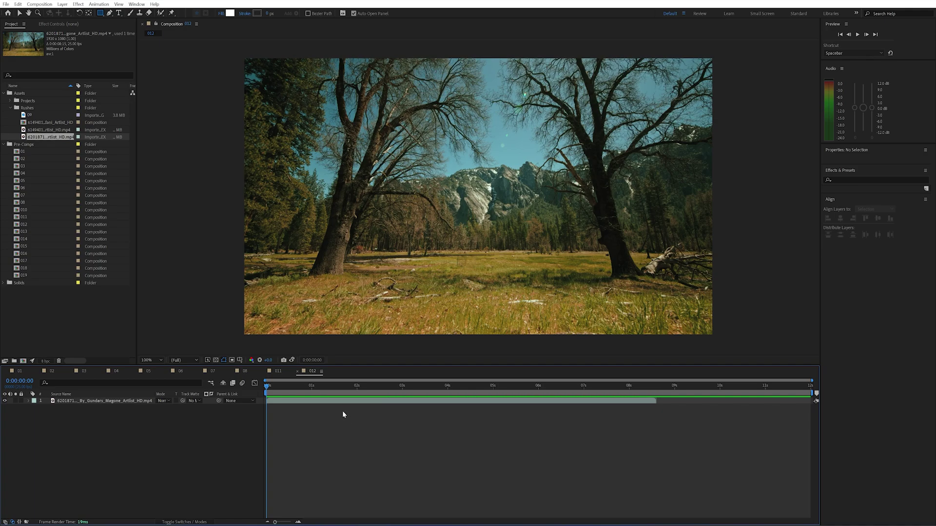
Add the 6149401 video clip above the existing footage in composition 012 and remove the added layer.
drag(51, 130, 118, 398)
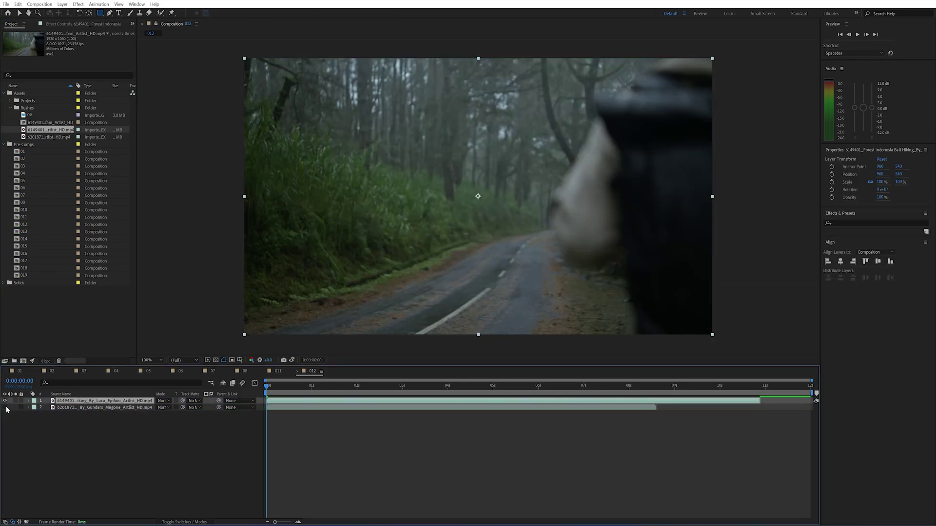
key(Delete)
click(104, 400)
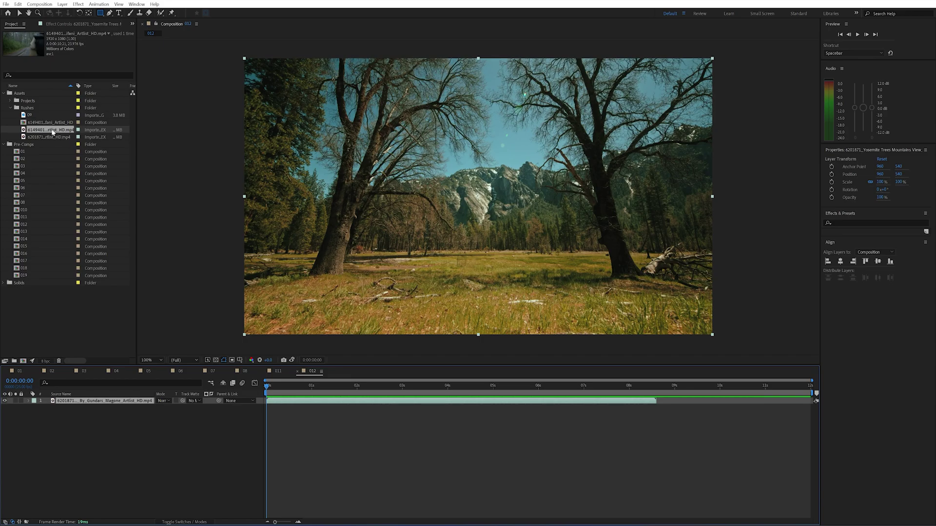
mouse_move(53, 132)
mouse_down()
mouse_move(131, 229)
mouse_move(121, 408)
mouse_move(495, 229)
mouse_move(418, 278)
mouse_move(475, 263)
mouse_move(326, 422)
mouse_up()
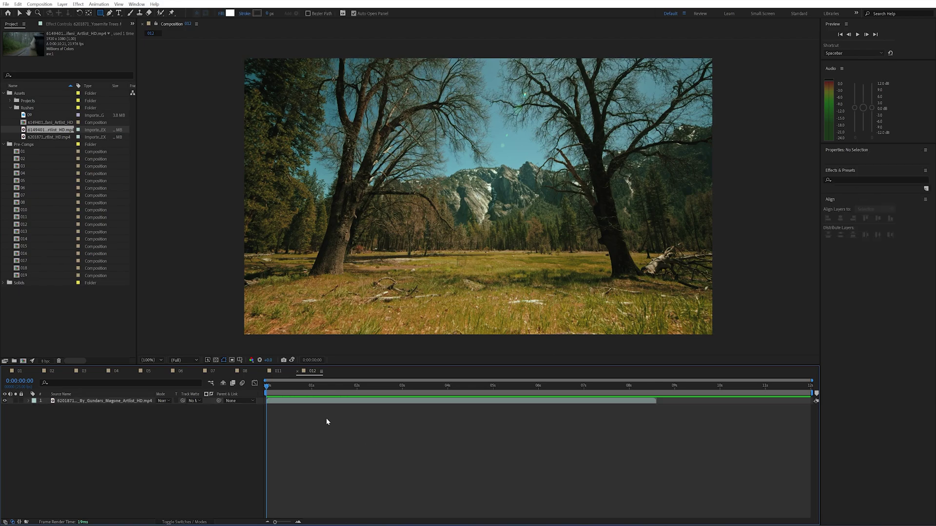
Replace the 6201871 footage layer in composition 012 with the 6149401 clip from the Rushes folder.
click(128, 402)
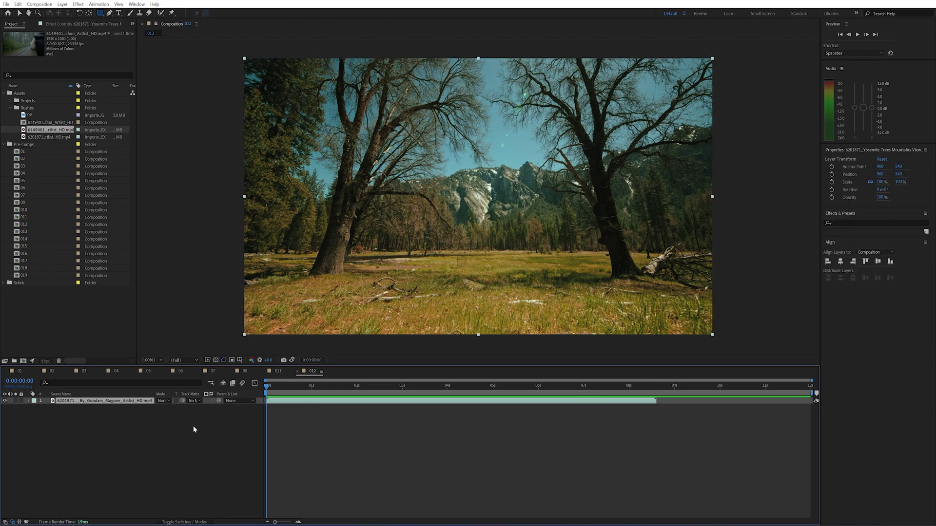
click(59, 131)
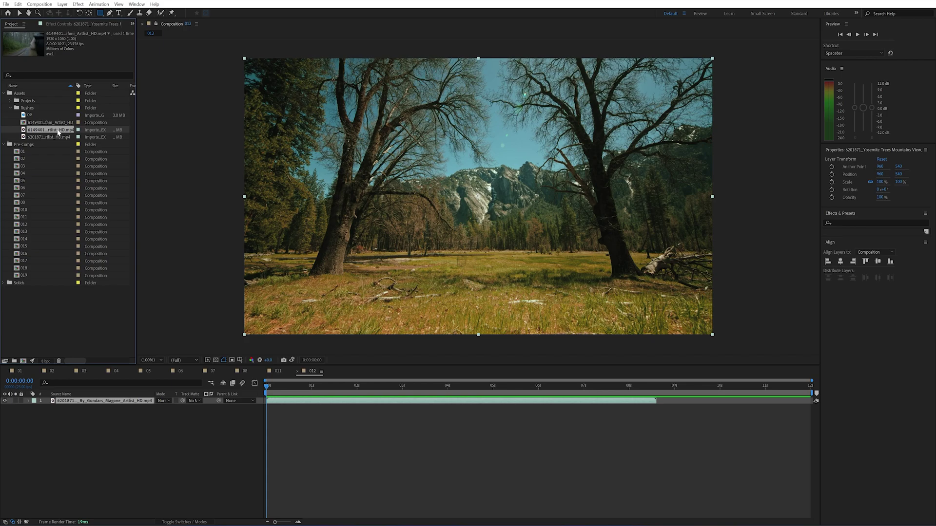
key(ctrl+alt+slash)
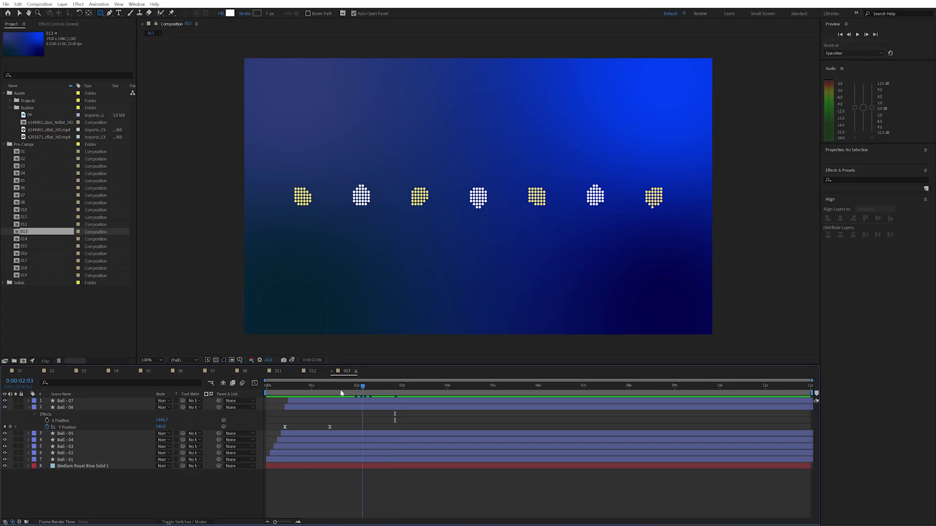
Stop the preview of composition 013 and examine the effects applied to layers Ball - 01, Ball - 05, Ball - 06 and Ball - 07.
key(space)
click(68, 459)
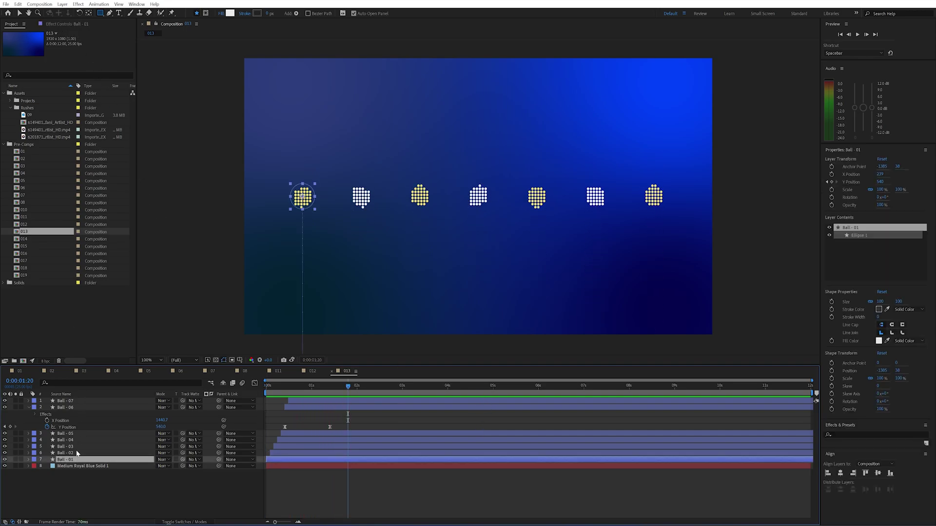
click(78, 24)
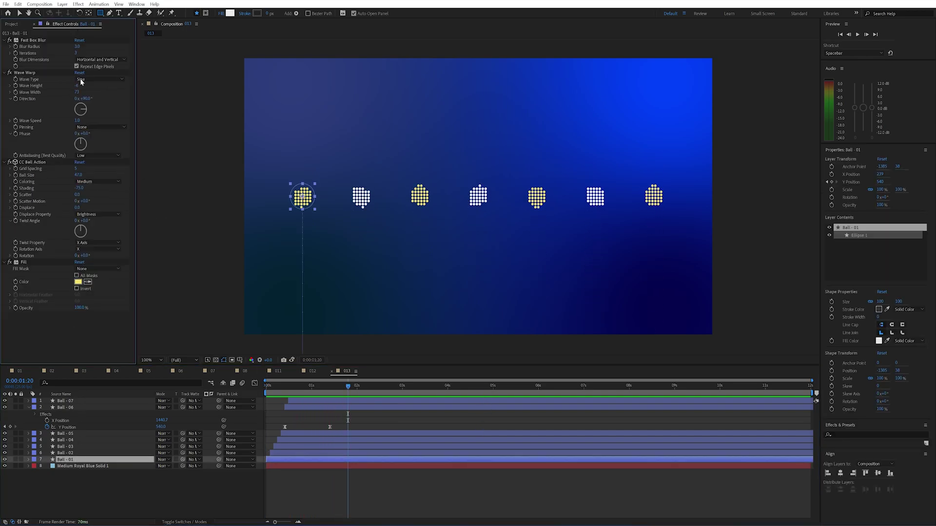
click(87, 435)
click(77, 409)
click(74, 402)
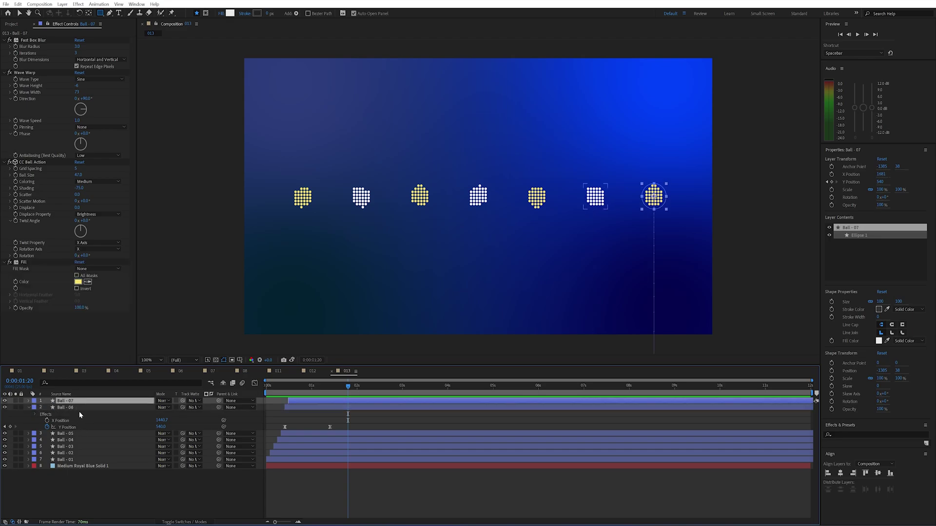
Delete the Fast Box Blur, Wave Warp, CC Ball Action and Fill effects from layer Ball - 07 and undo the deletion.
click(35, 262)
click(43, 163)
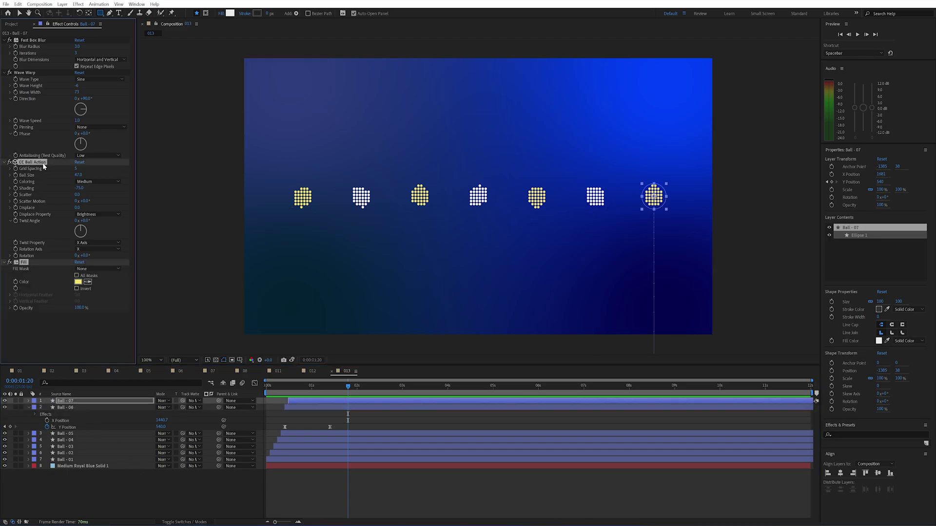
ctrl+click(43, 40)
ctrl+click(49, 71)
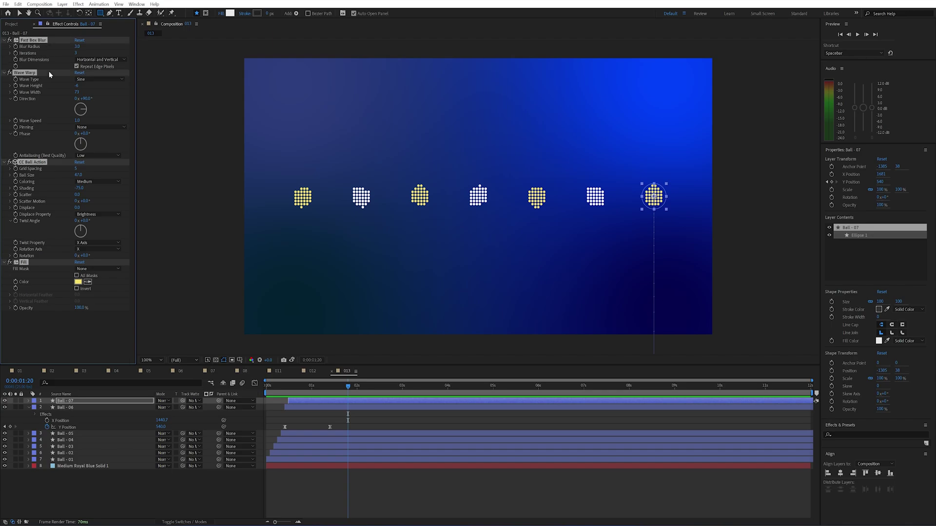
key(Delete)
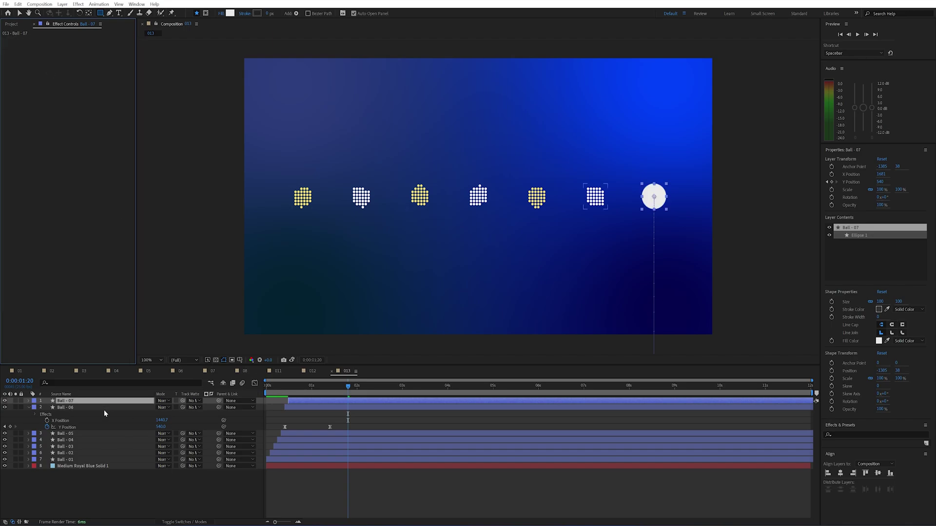
key(ctrl+z)
click(115, 491)
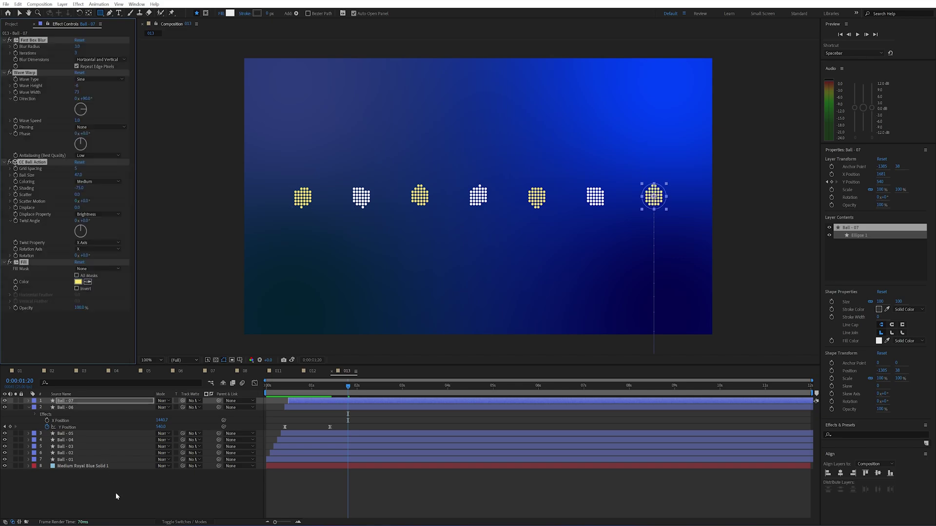
Remove all effects at once from the seven layers Ball - 01 to Ball - 07.
click(85, 460)
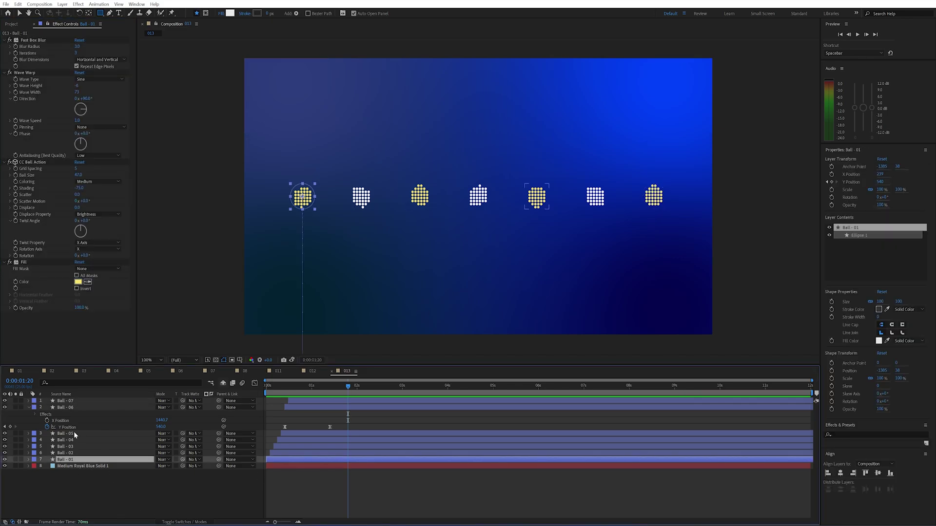
shift+click(87, 401)
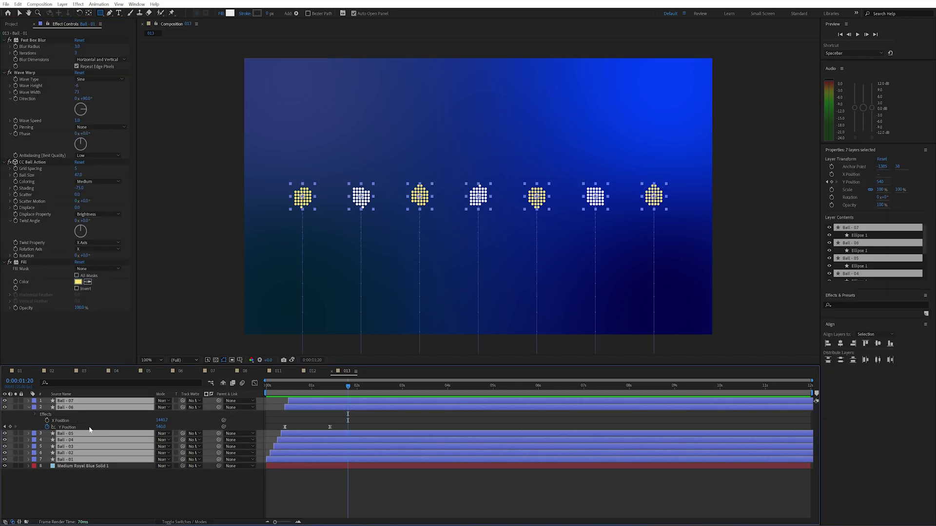
key(ctrl+shift+e)
Open the Shot_01 precomp from composition 014 and look through the Projects folder for the Headline layer's source.
key(v)
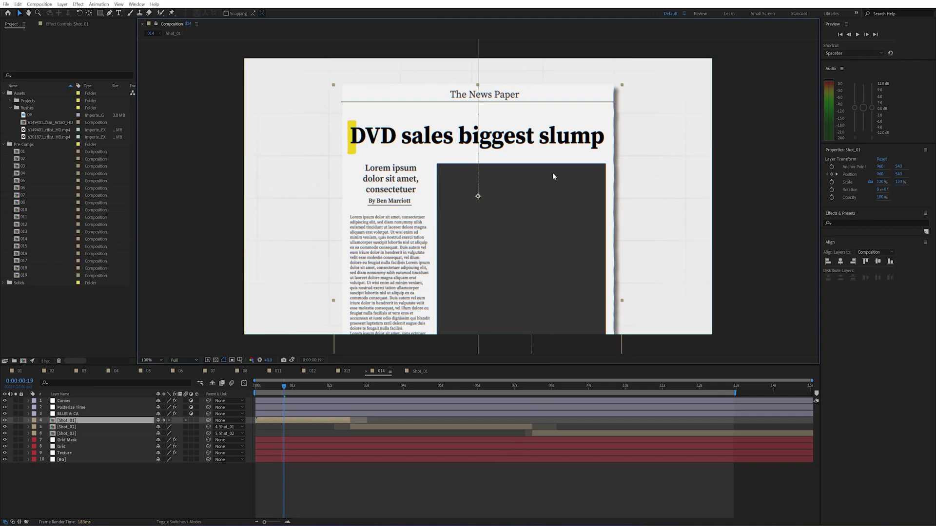
double_click(79, 421)
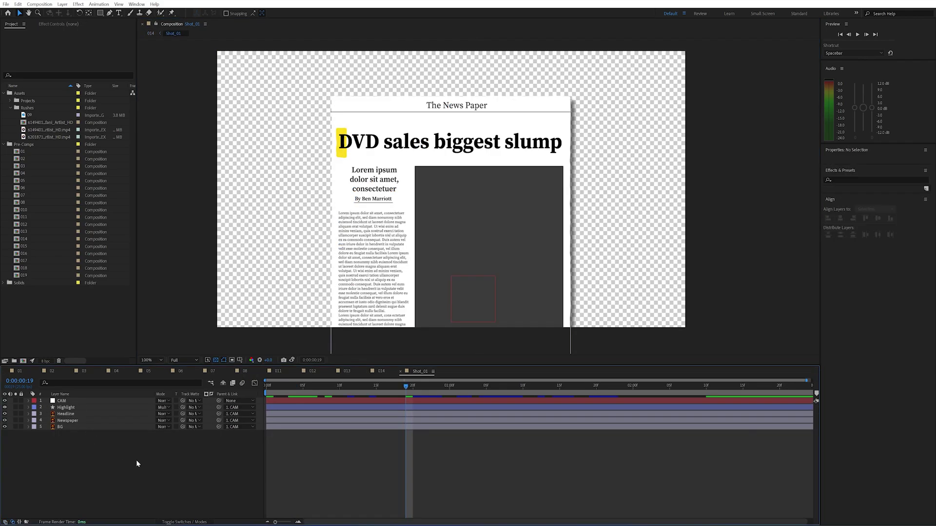
click(71, 413)
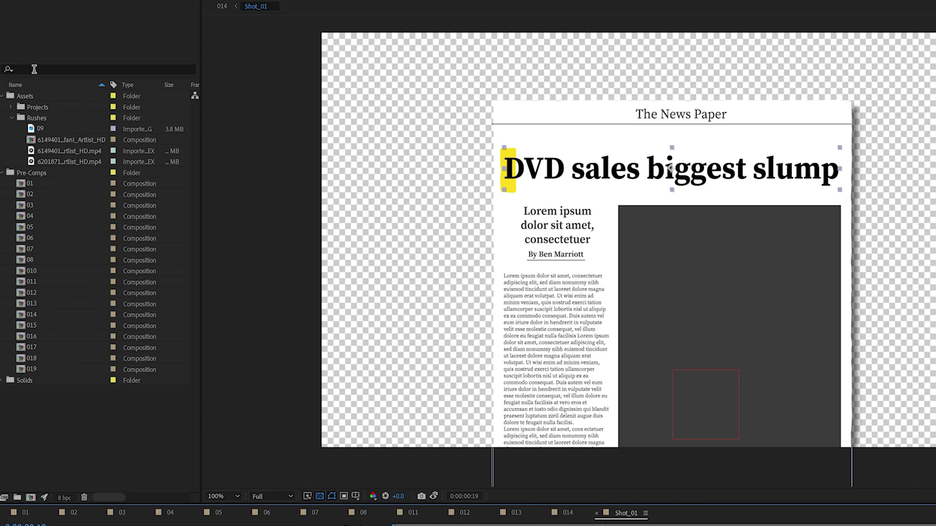
click(12, 108)
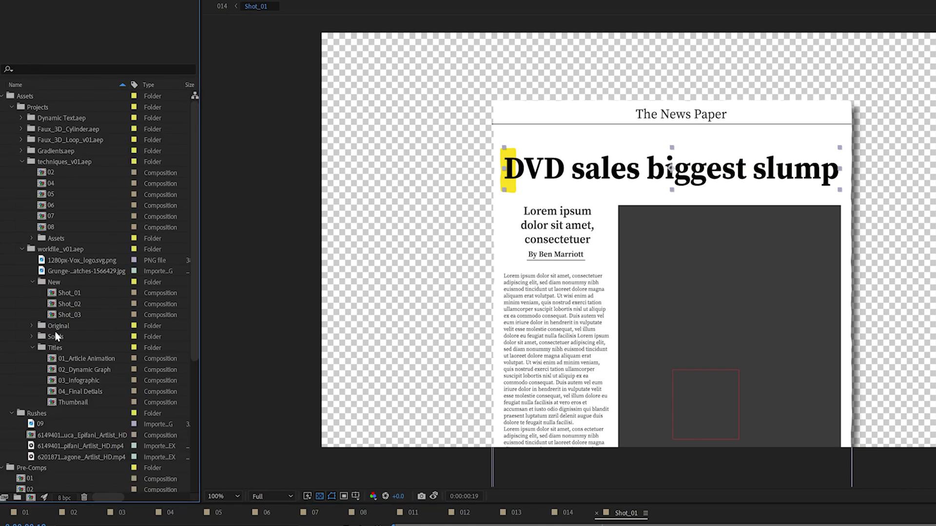
scroll(56, 335, down, 5)
scroll(81, 340, up, 5)
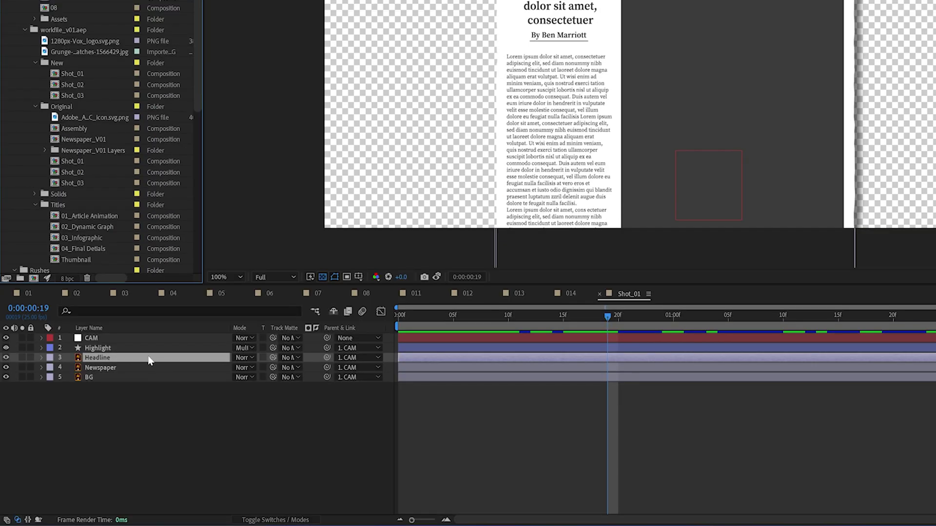
Reveal the Headline layer's source file in the project and open the options for that file.
right_click(148, 361)
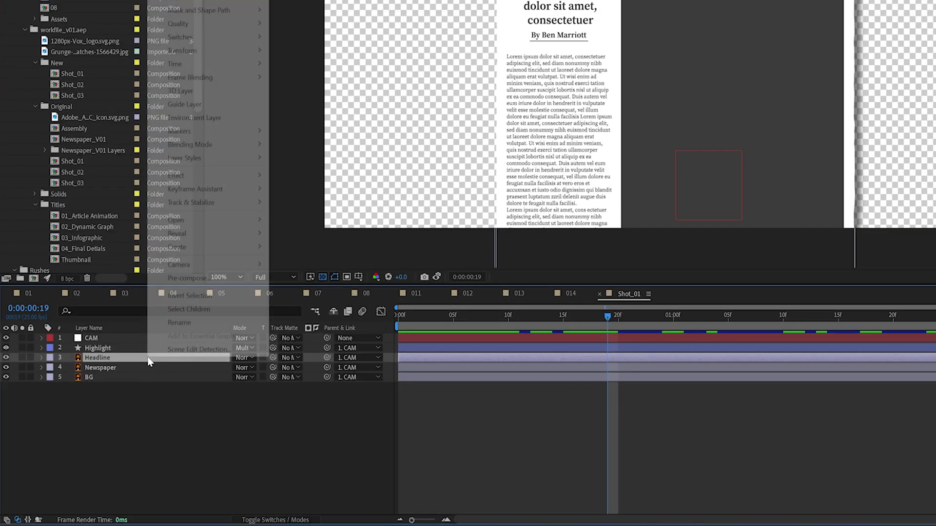
mouse_move(220, 234)
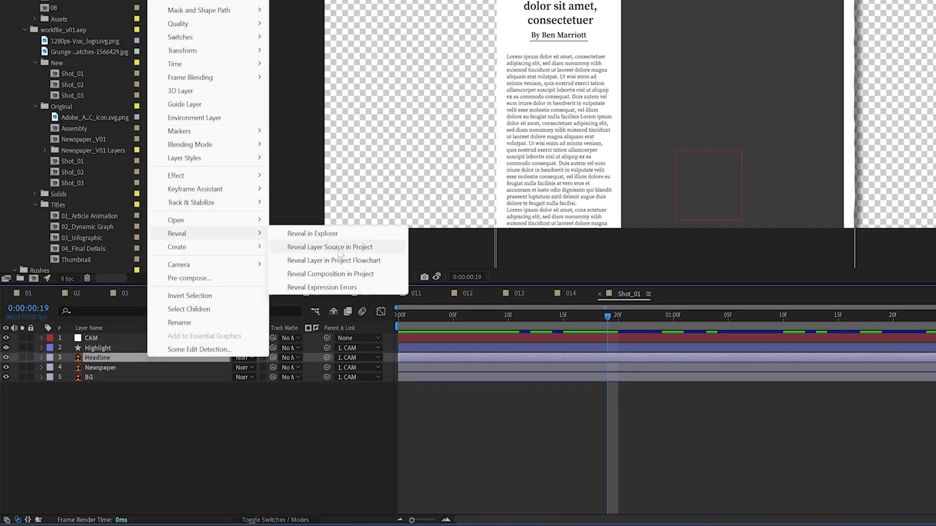
click(330, 247)
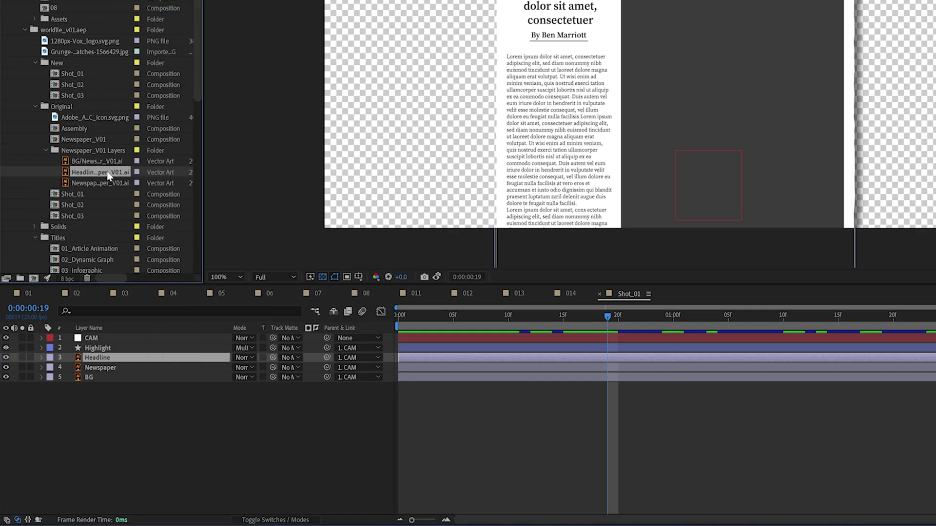
right_click(112, 174)
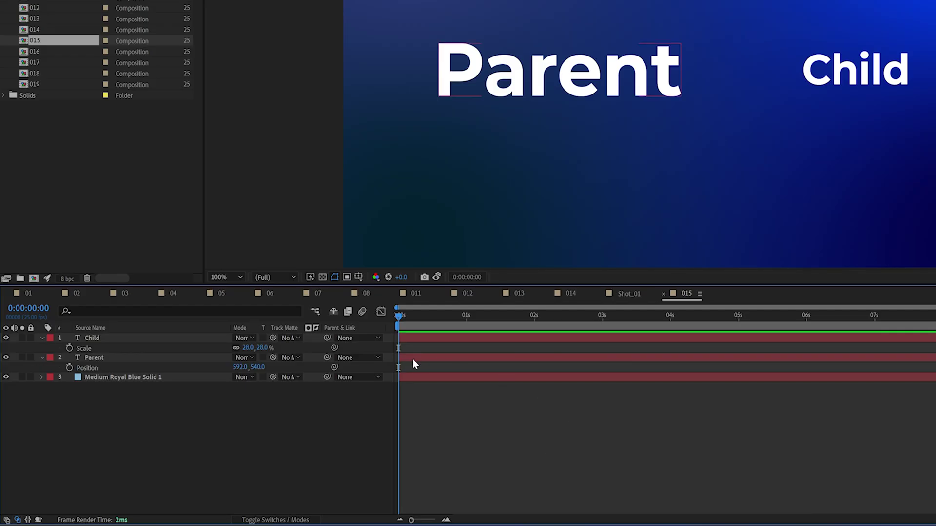
Parent the Child text layer to the Parent text layer in composition 015.
drag(329, 338, 152, 359)
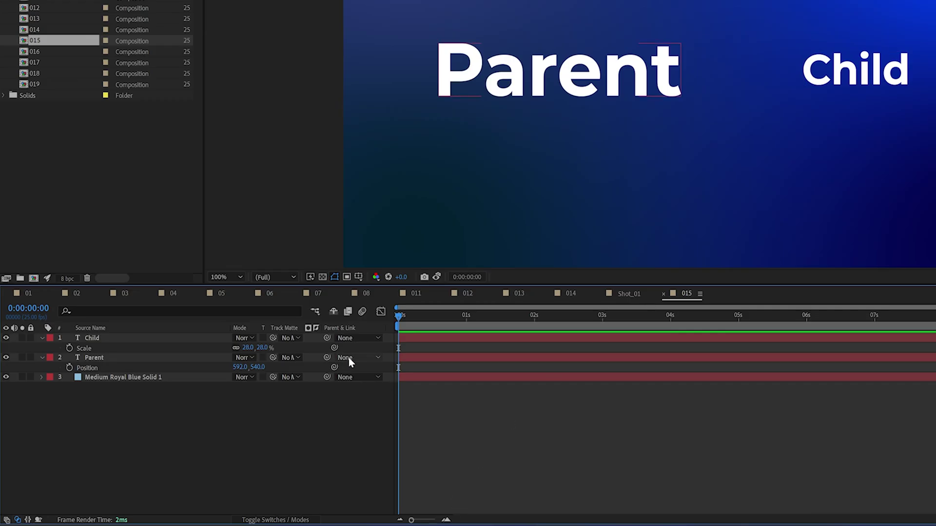
ctrl+click(219, 401)
drag(327, 338, 154, 357)
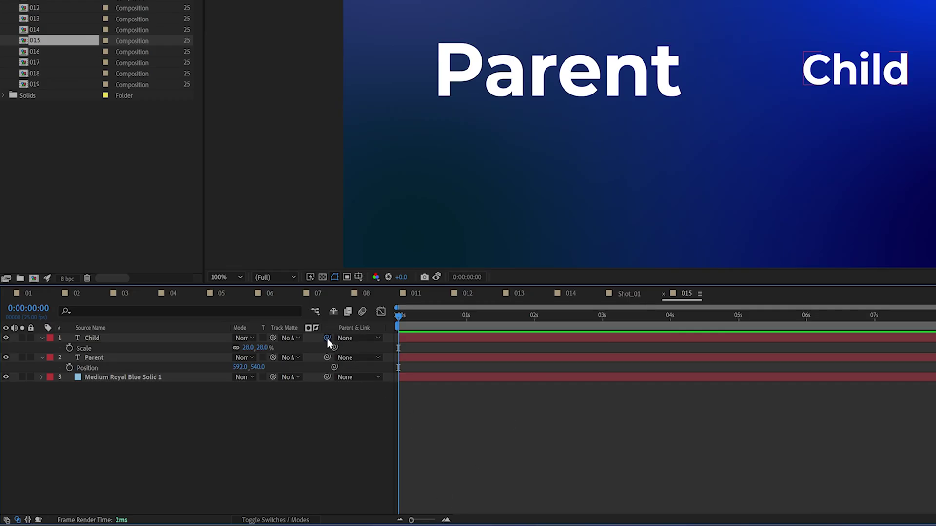
drag(104, 413, 104, 414)
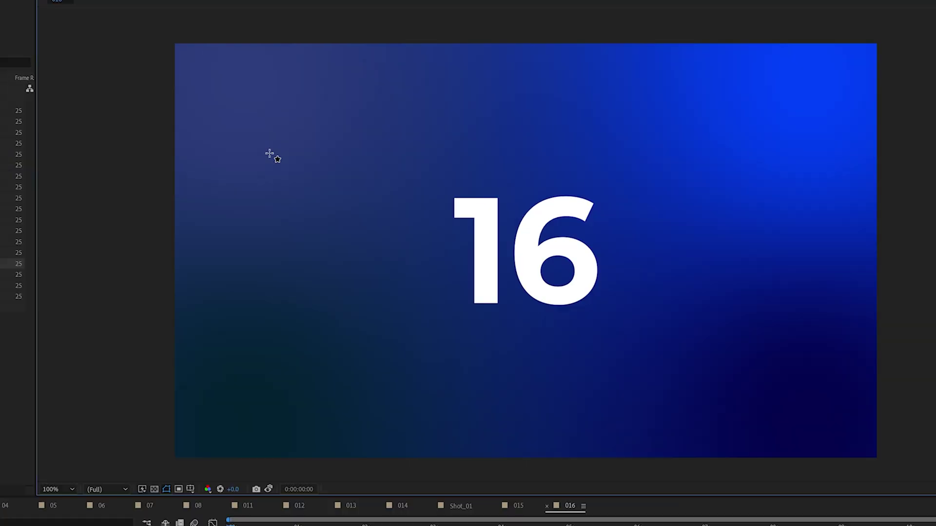
Draw a white rectangle shape about 430 by 455 px beside the number 16 in composition 016.
drag(293, 137, 396, 248)
drag(425, 321, 426, 321)
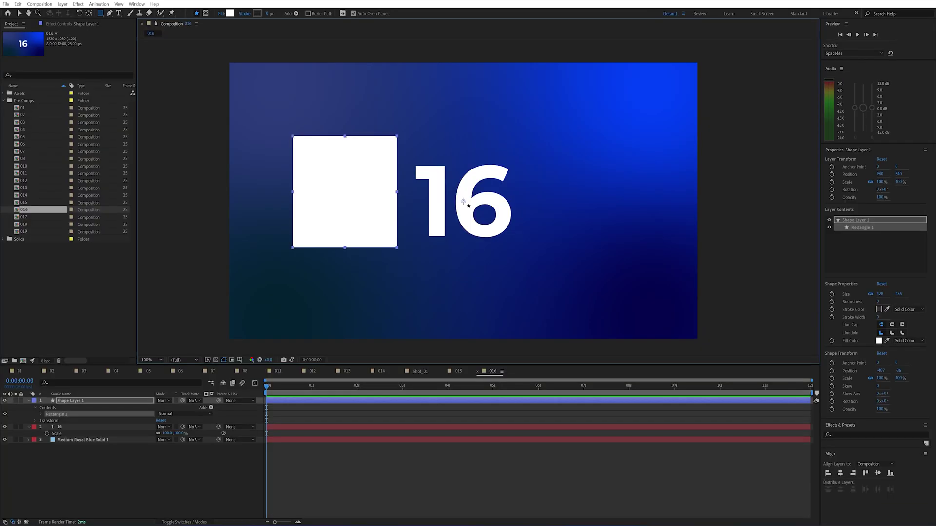
Centre the rectangle layer's anchor point on its content, centre the layer in the composition, and undo both changes.
key(ctrl+alt+Home)
key(ctrl+Home)
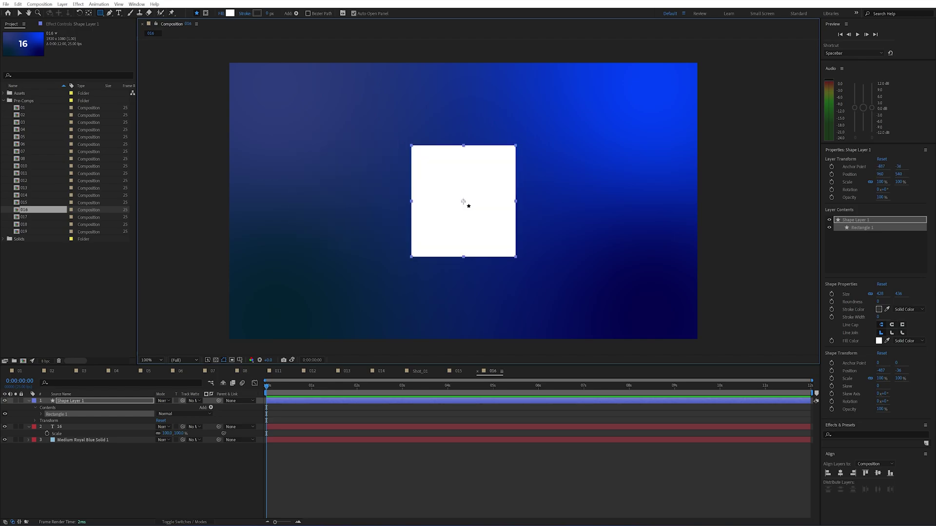
key(ctrl+z)
key(ctrl+z)
key(v)
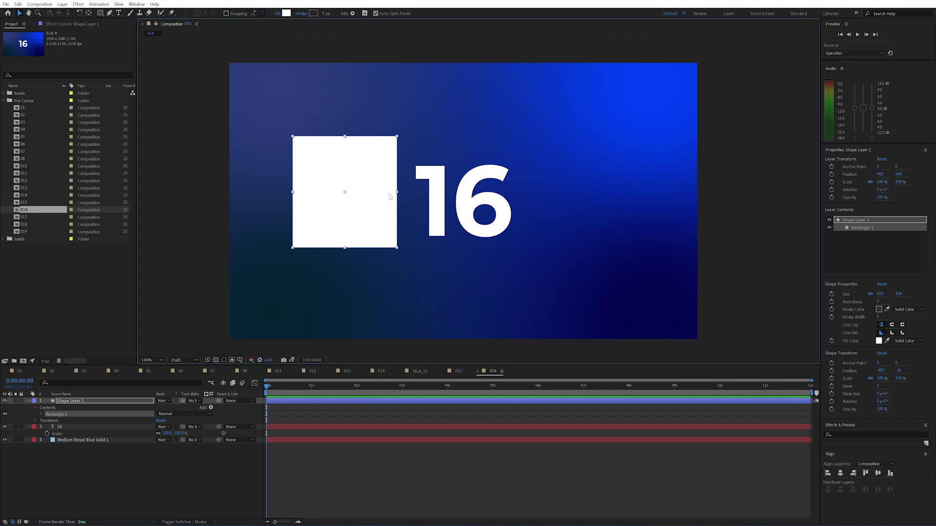
Enable Center Anchor Point in New Shape Layers in the general preferences and draw another rectangle on the other side of the number 16.
click(19, 4)
mouse_move(63, 251)
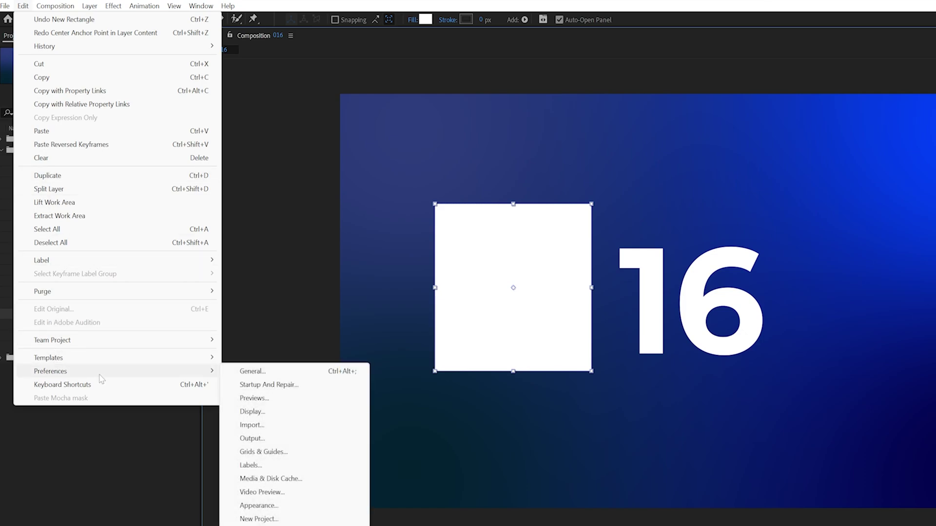
click(257, 372)
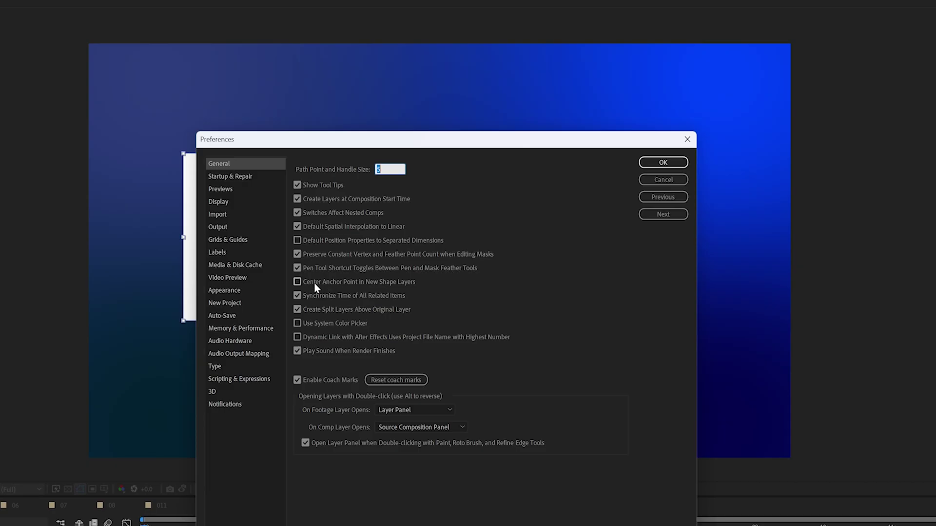
click(315, 284)
click(663, 165)
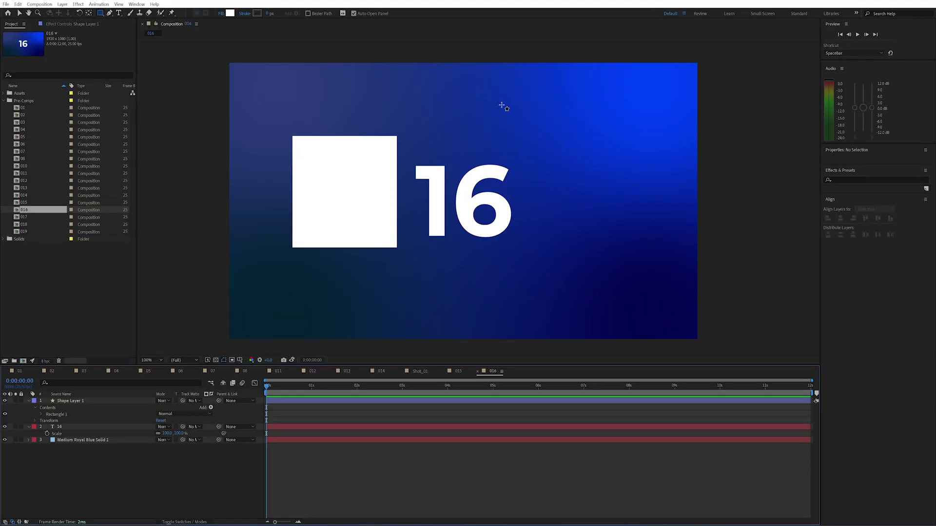
drag(498, 102, 636, 248)
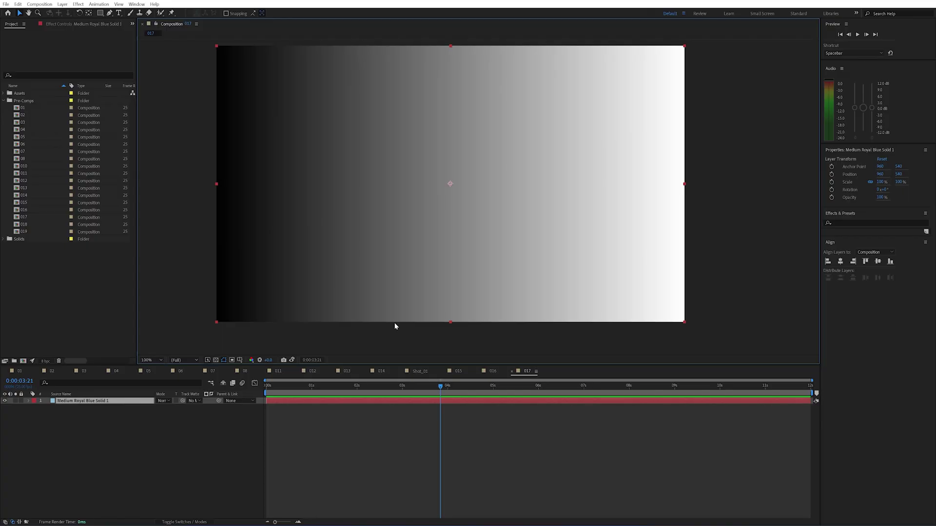
Inspect the banding in composition 017's gradient up close and set the project's bit depth to 32 bits per channel (float).
scroll(329, 291, up, 2)
drag(271, 294, 554, 166)
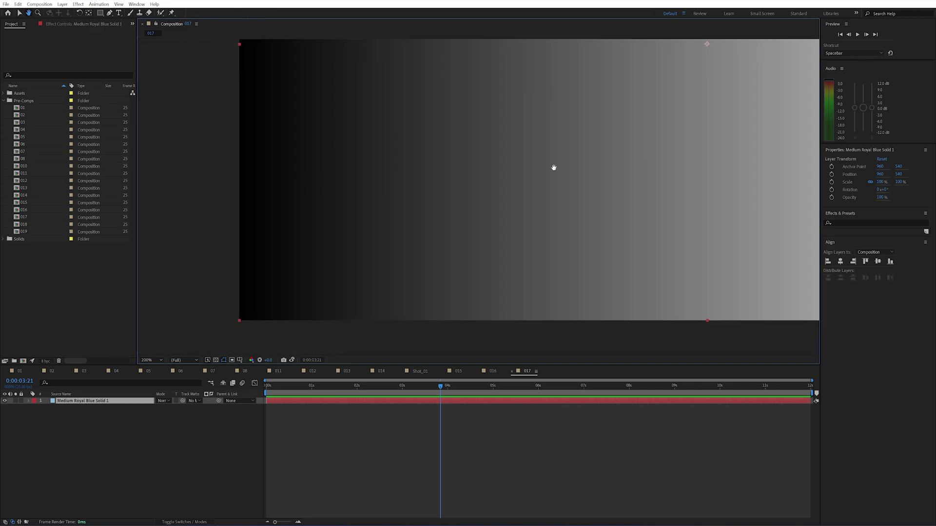
scroll(415, 283, up, 2)
scroll(420, 260, up, 1)
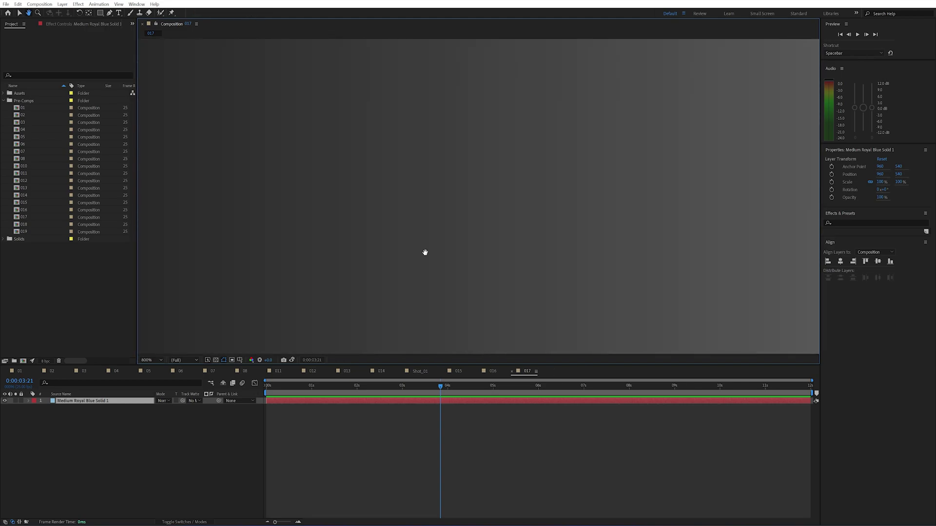
key(v)
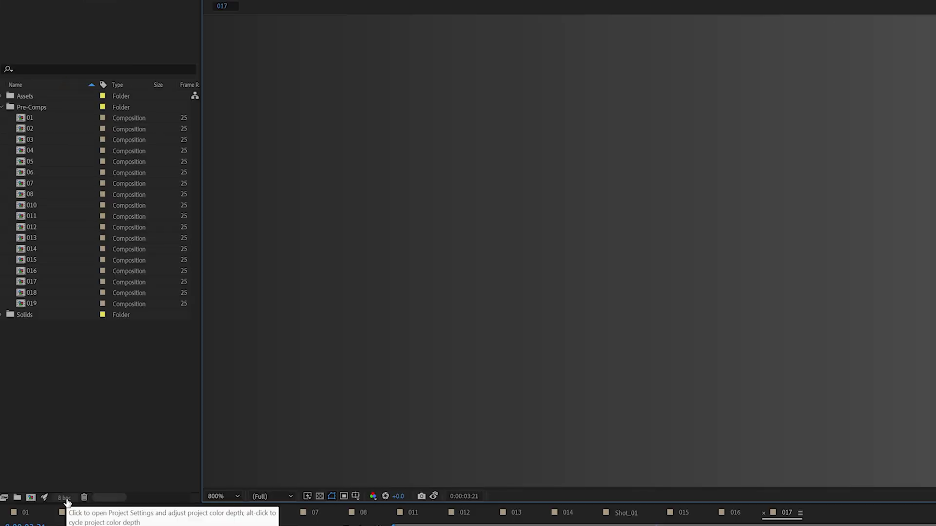
click(66, 501)
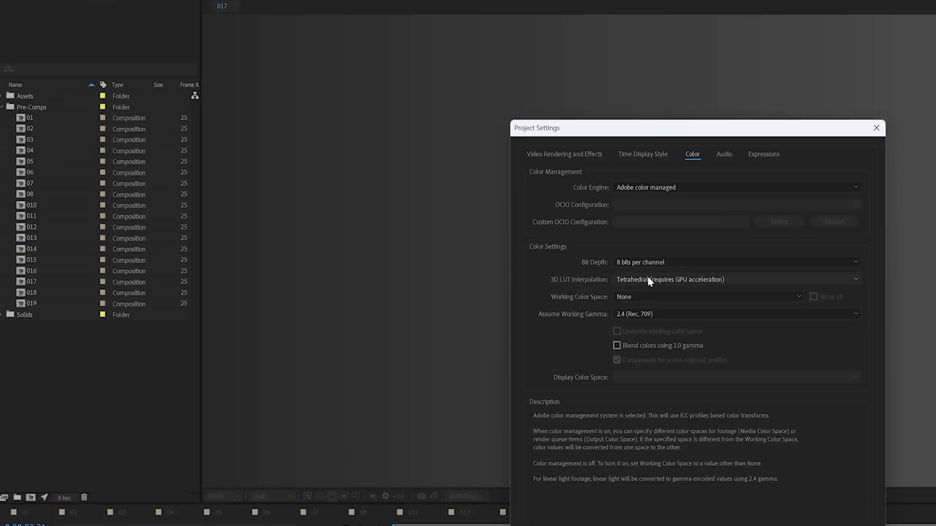
click(639, 263)
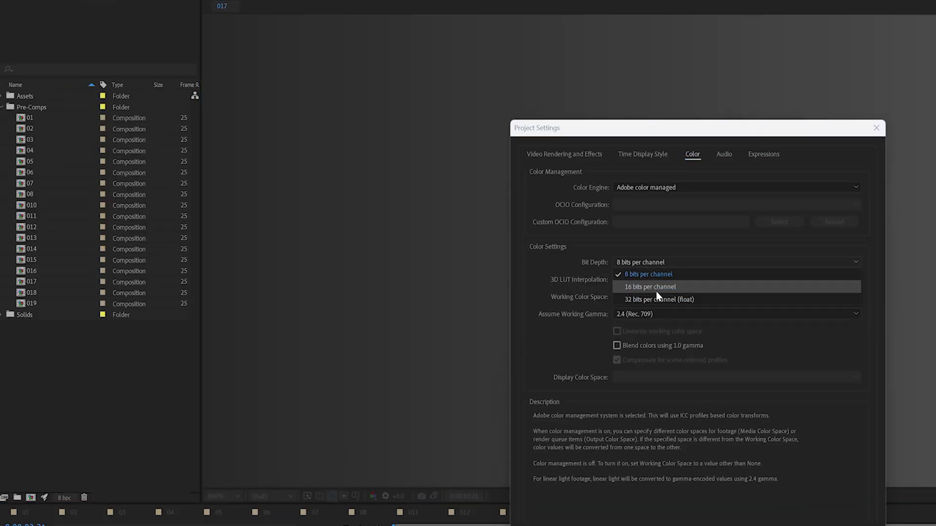
click(657, 300)
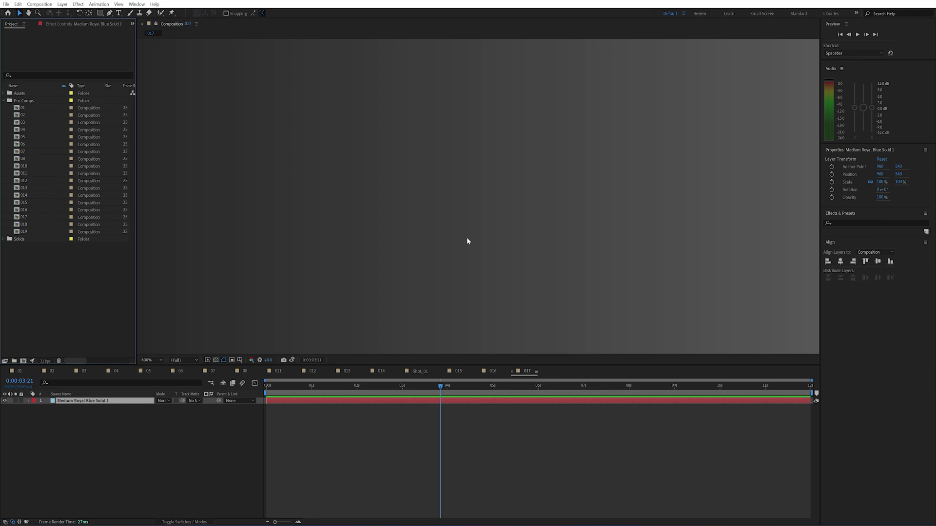
Apply the Noise effect to the Medium Royal Blue Solid 1 layer in composition 017.
click(78, 4)
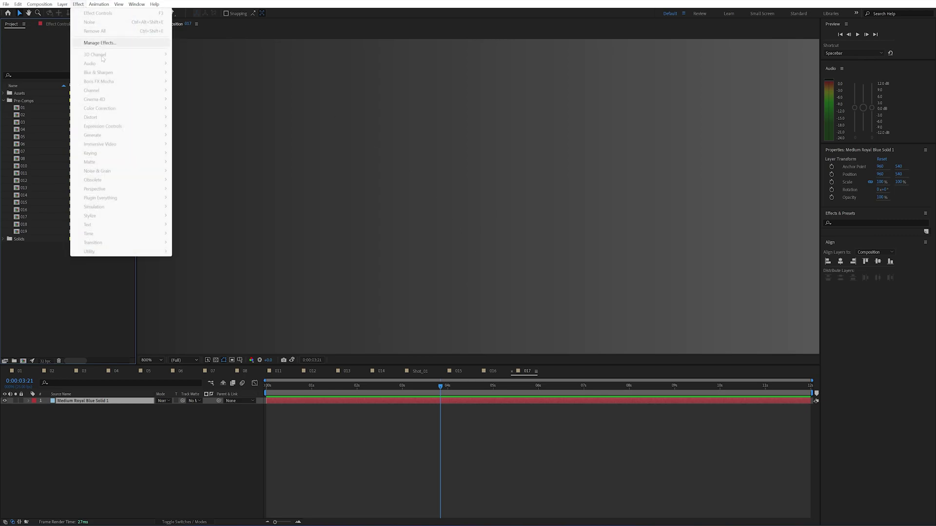
click(59, 429)
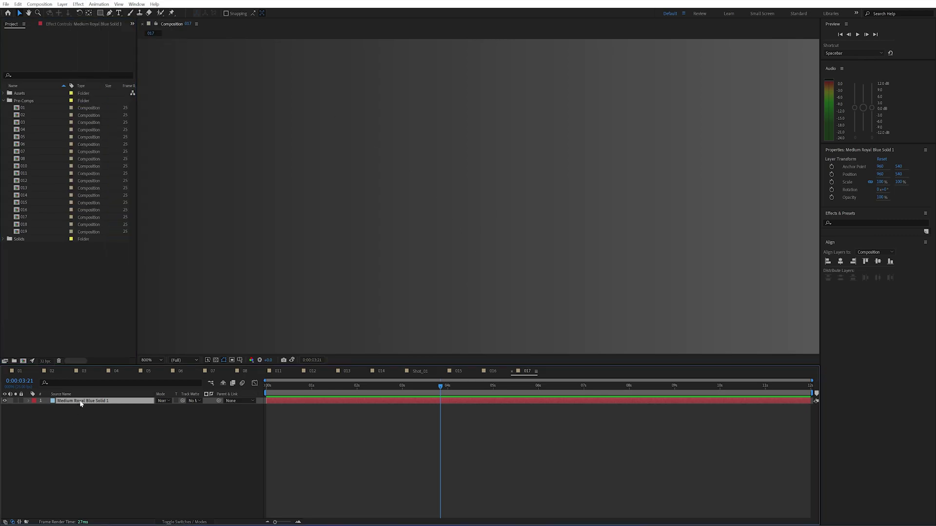
click(79, 4)
mouse_move(117, 172)
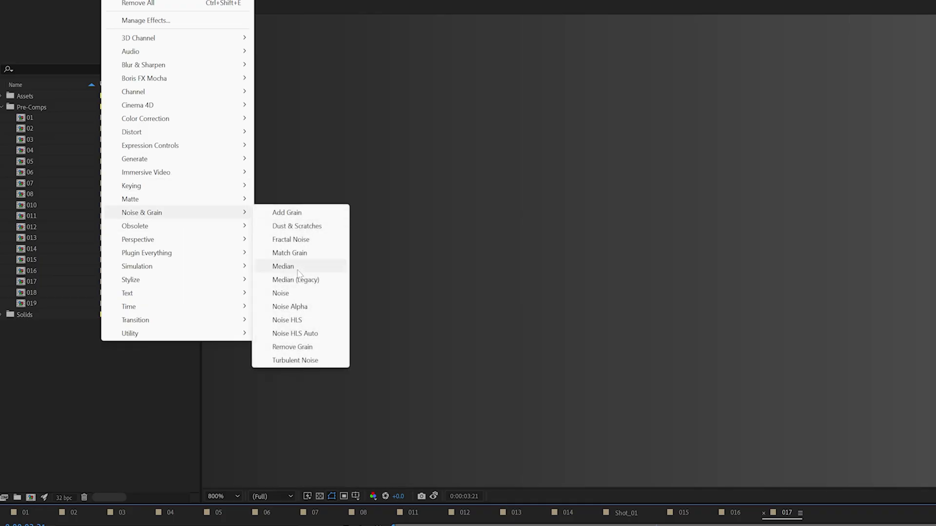
click(285, 293)
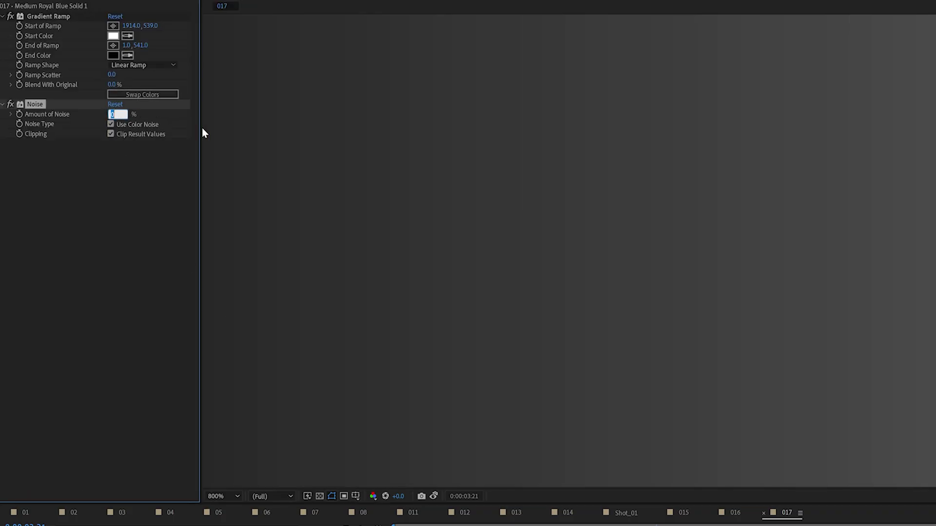
Set the Noise effect's amount to 2%, turn off Use Color Noise, and examine the gradient at several magnifications.
text(2)
key(Return)
click(76, 112)
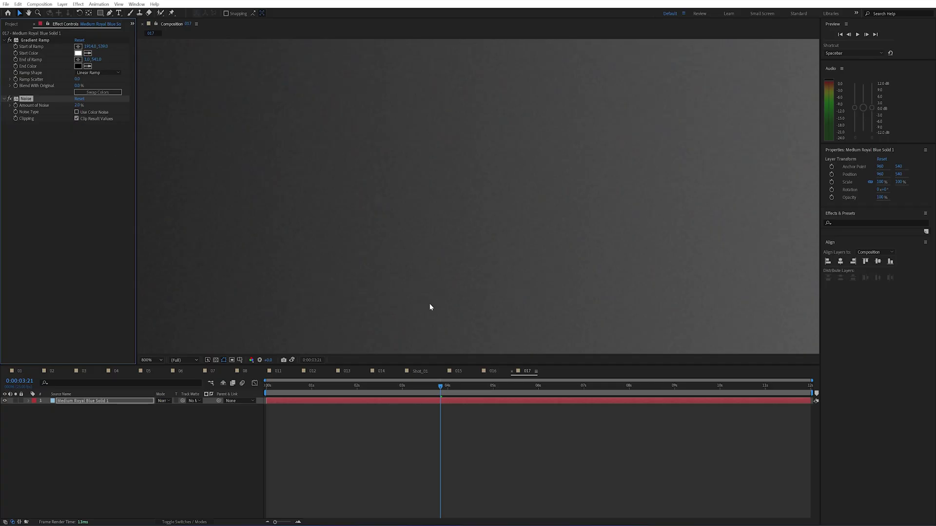
scroll(430, 307, down, 6)
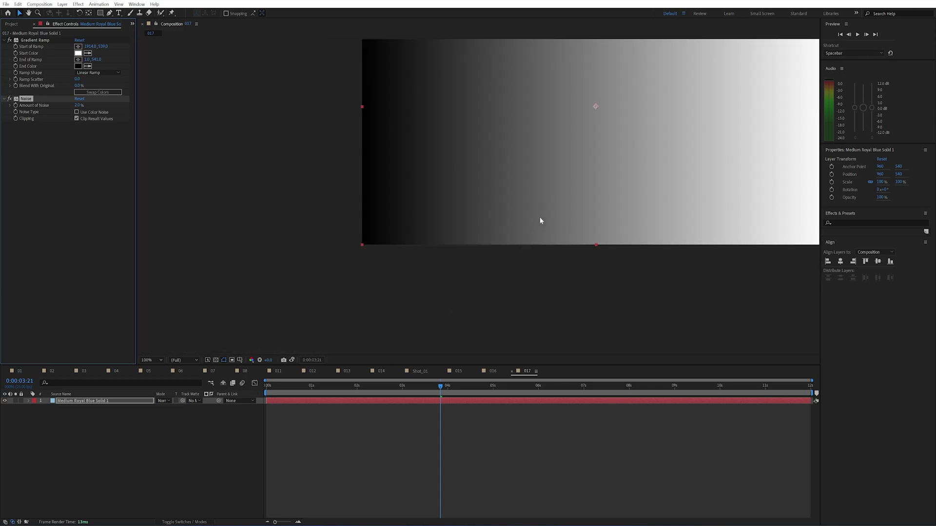
scroll(579, 205, up, 4)
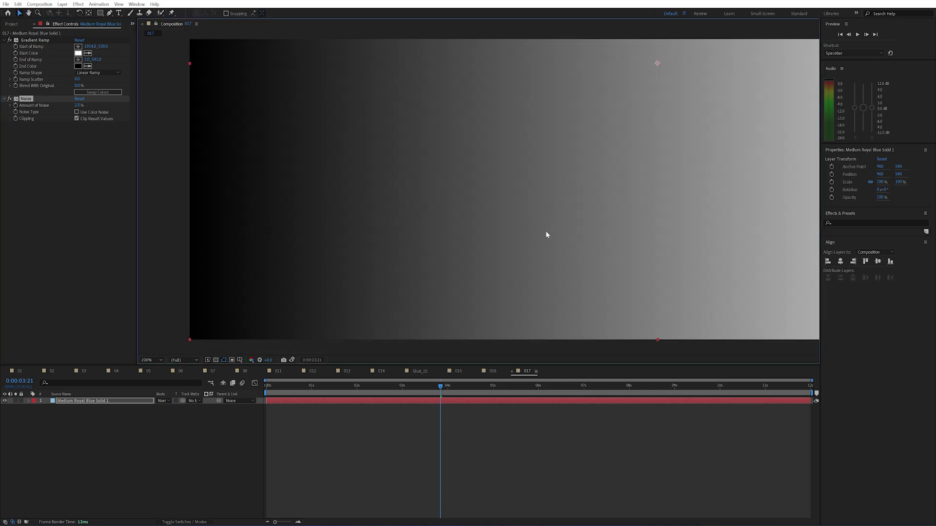
scroll(545, 239, down, 4)
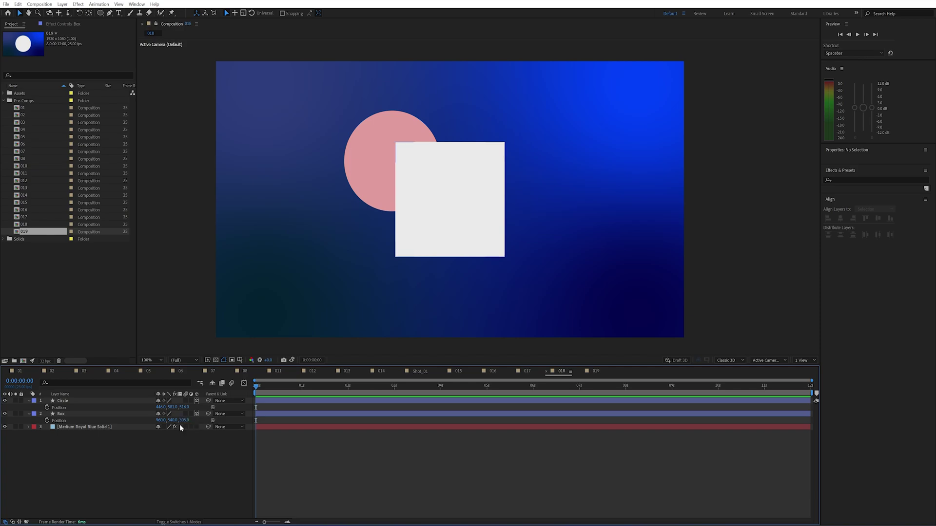
Try moving the Circle and Box layers along their Z position in composition 018, undoing each move.
click(89, 401)
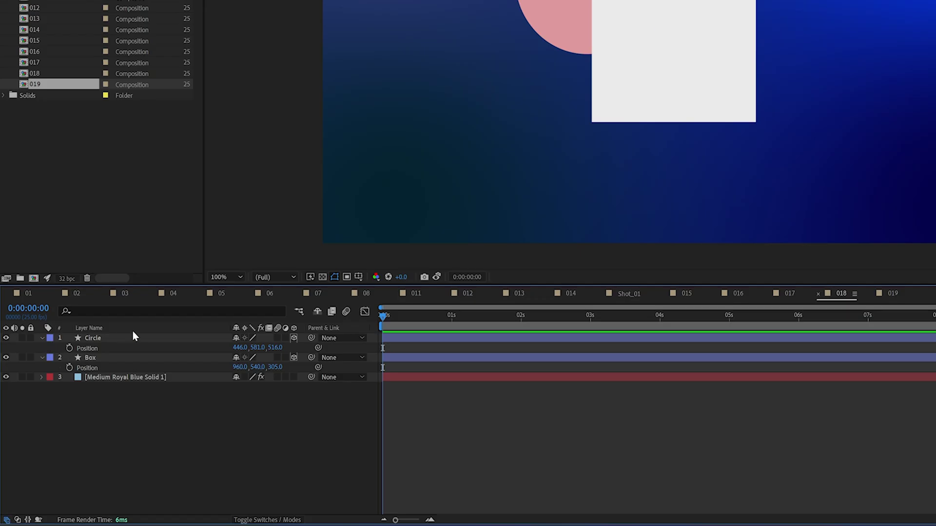
drag(275, 347, 142, 377)
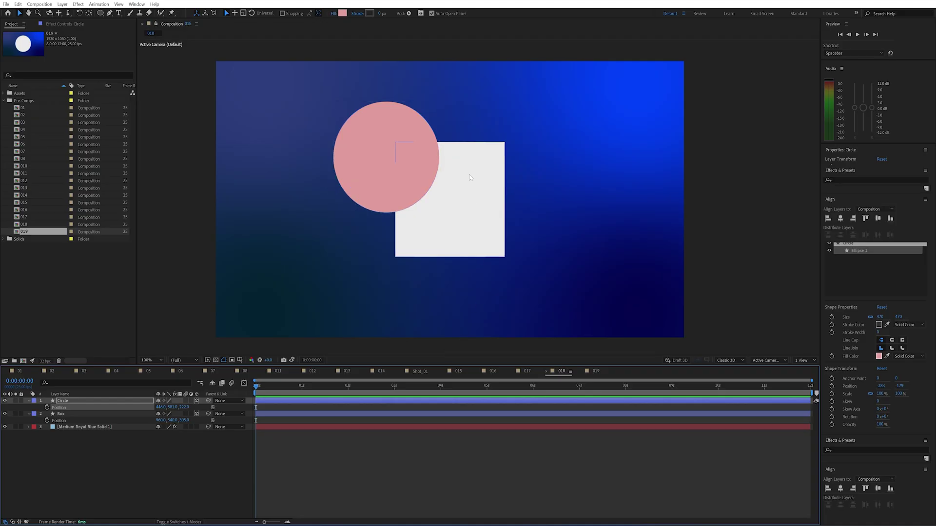
key(ctrl+z)
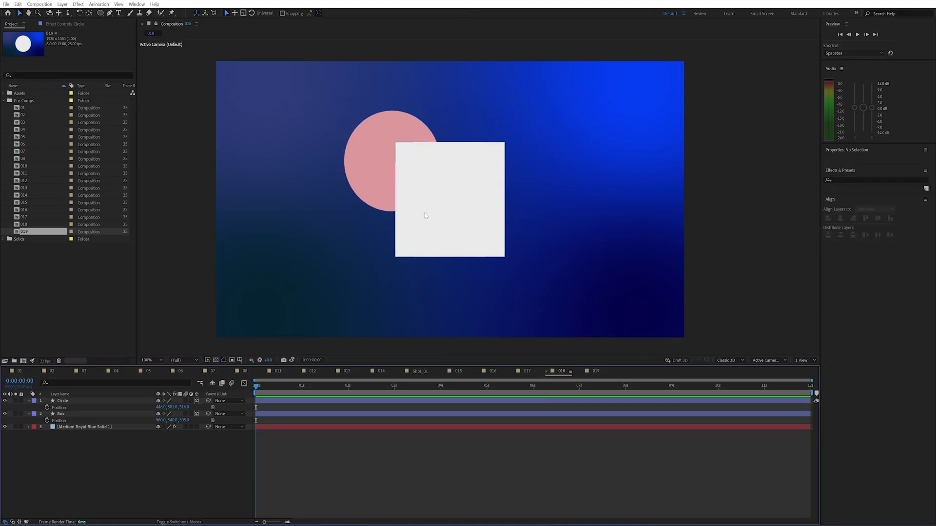
drag(183, 420, 291, 413)
key(ctrl+z)
click(119, 469)
Add an adjustment layer directly above the Box layer, between it and the Circle layer.
click(71, 413)
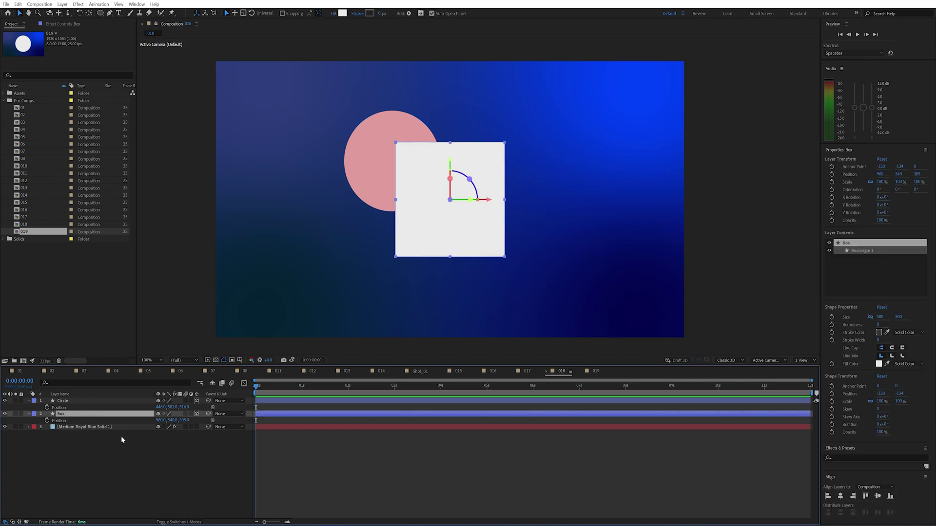
key(ctrl+alt+y)
click(151, 464)
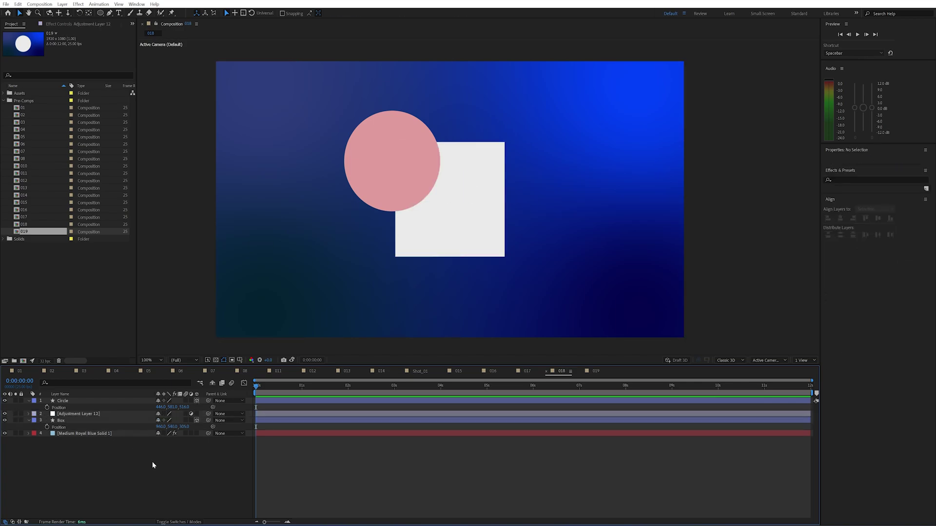
Change the Circle layer's Z position to about 1200 and shift the Box layer's Z position as well.
click(79, 401)
drag(183, 407, 313, 281)
click(98, 420)
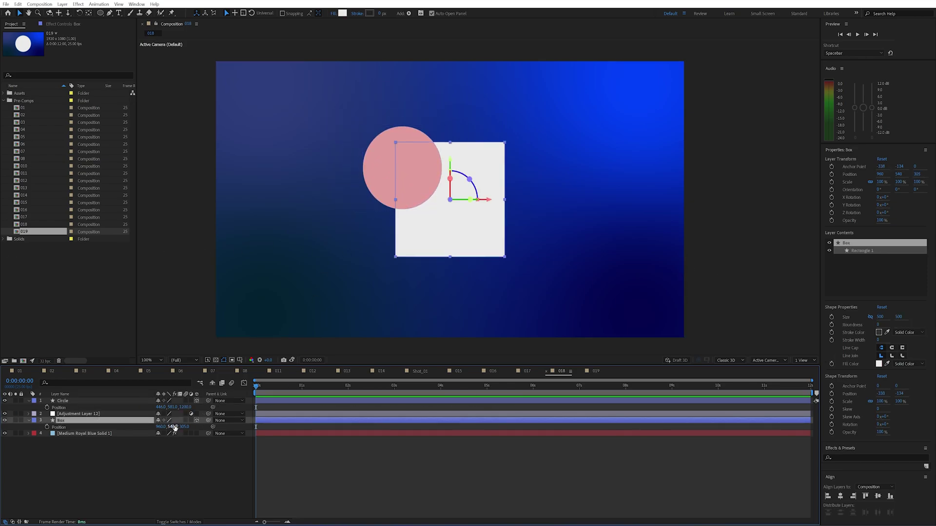
drag(185, 427, 180, 407)
click(63, 401)
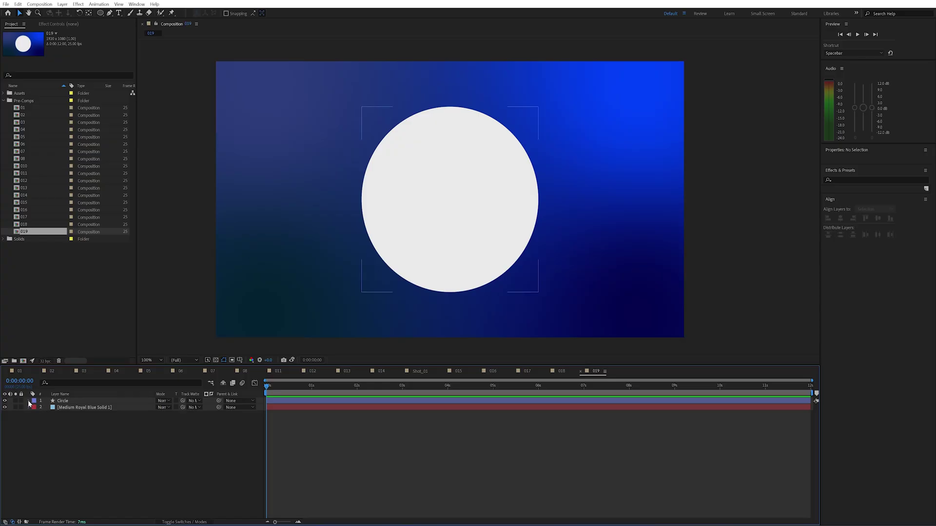
Expand the Circle layer's Ellipse Path 1 in composition 019 and halve its size by appending /2 to the value.
click(29, 400)
click(35, 408)
click(41, 413)
click(47, 421)
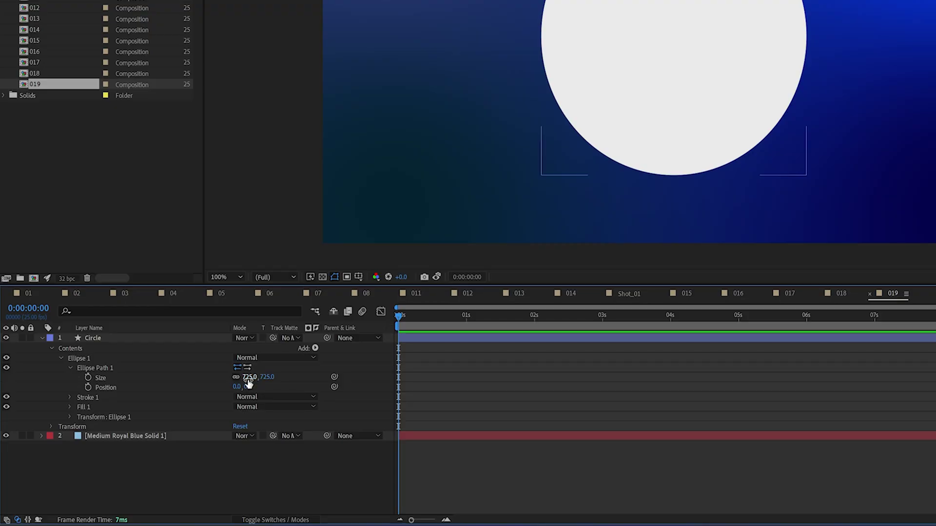
click(249, 377)
key(Right)
text(/2)
key(Return)
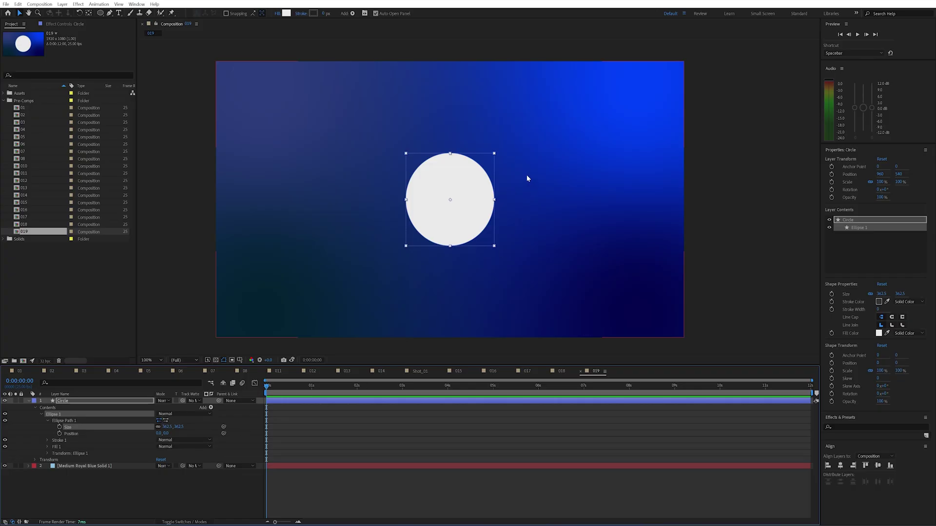
Increase the Circle layer's ellipse size to 382.5, enlarge it further to 1530, and deselect the layer.
click(168, 427)
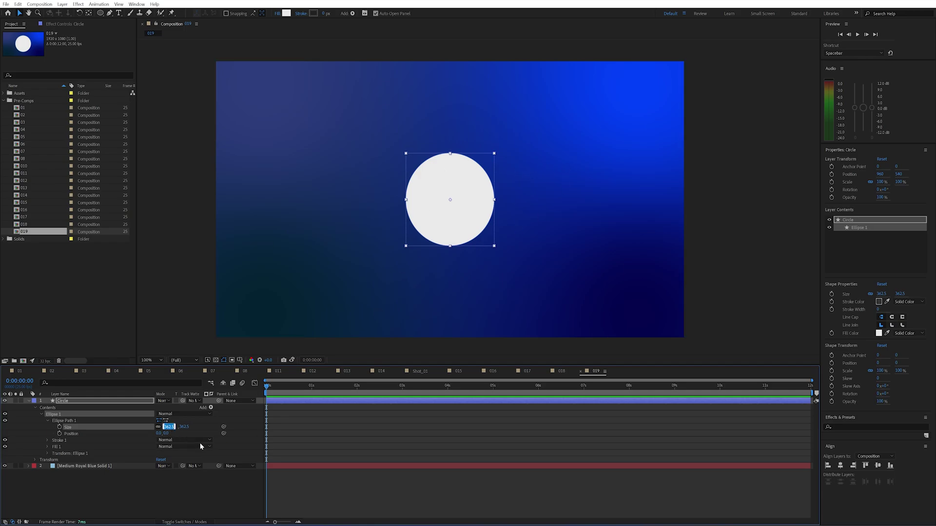
text(382.5)
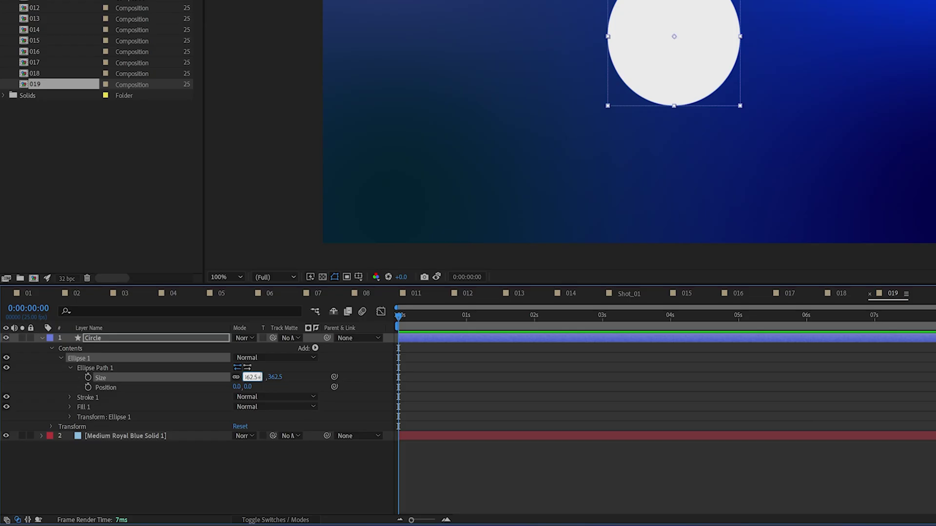
key(Return)
click(168, 427)
text(1530)
key(Return)
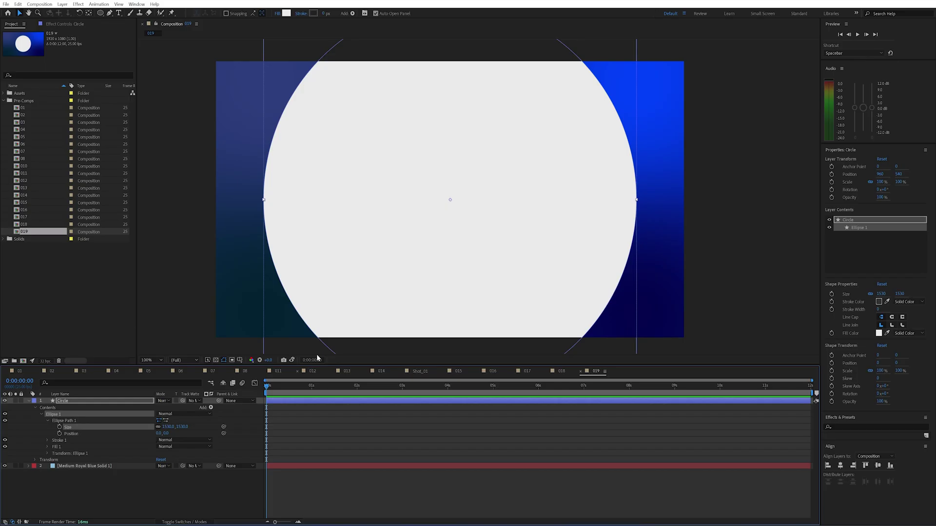
click(553, 413)
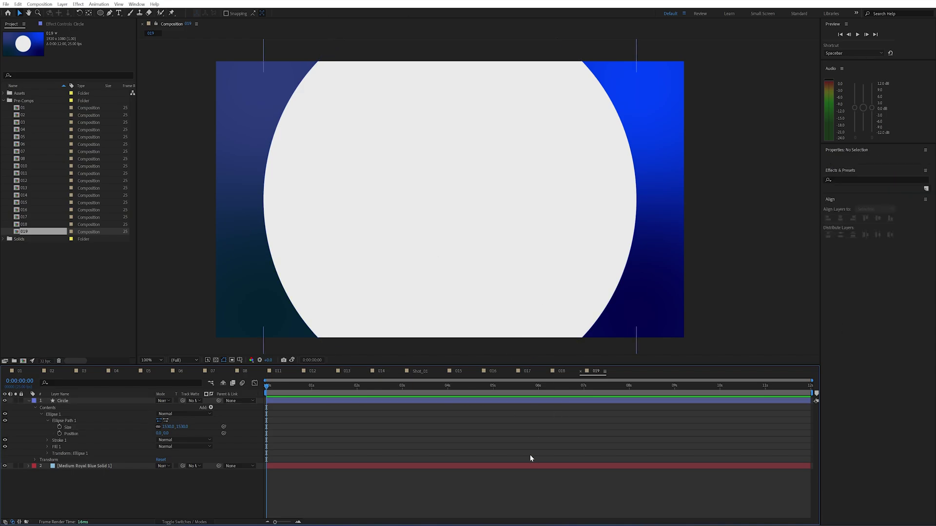
Double composition 019's width in its composition settings by entering 1920*2, and view the widened frame.
key(ctrl+k)
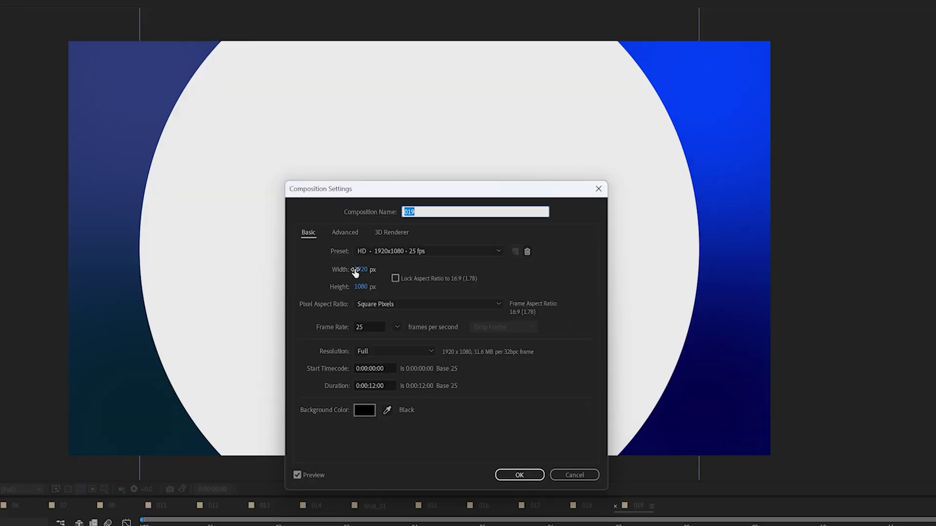
click(413, 214)
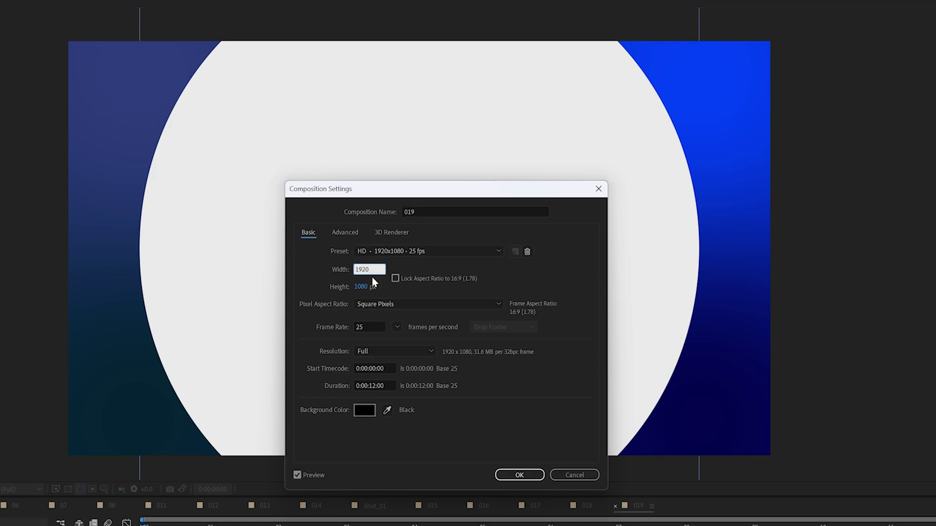
text(*2)
key(Return)
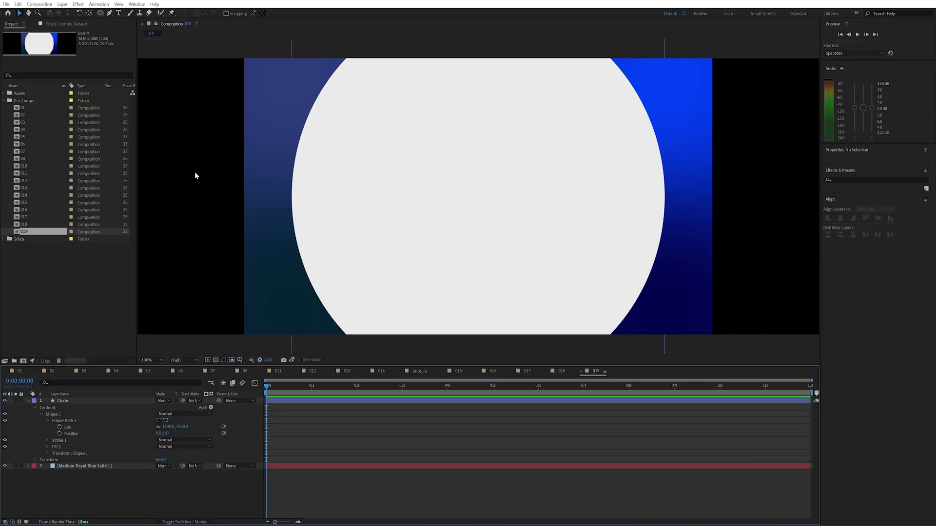
key(comma)
key(comma)
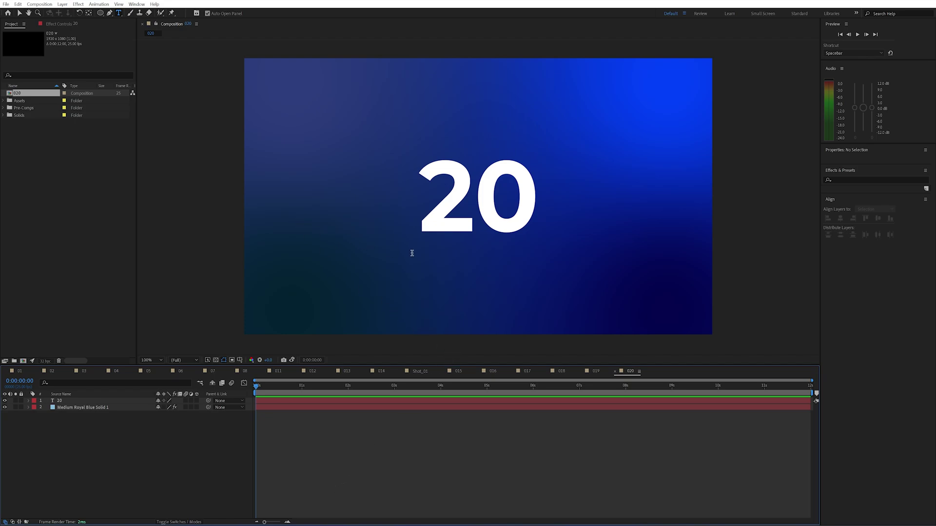
Activate the Selection tool and select the Medium Royal Blue Solid 1 layer in composition 020.
key(v)
click(146, 408)
click(111, 408)
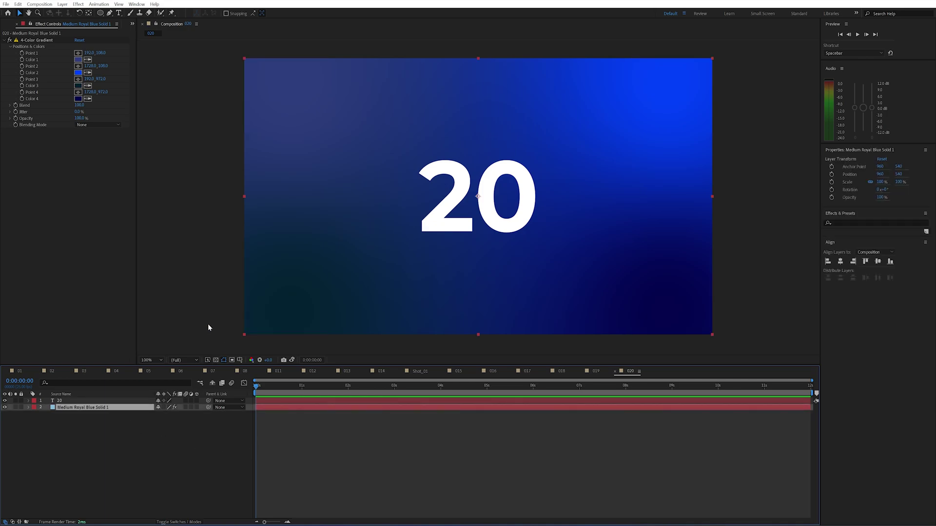